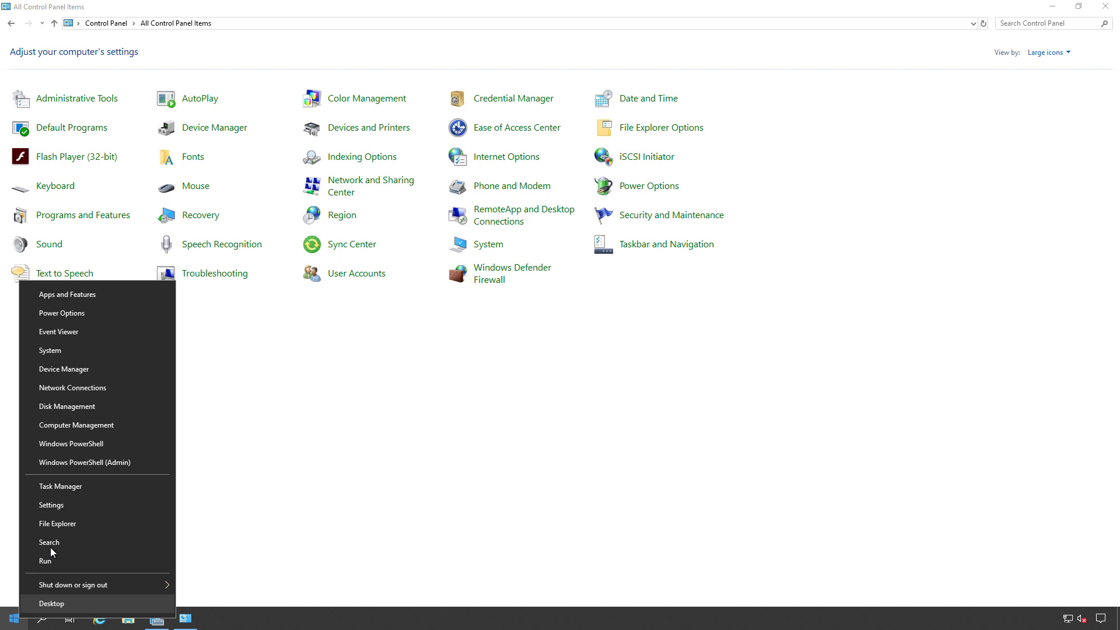
# Open Devices and Printers, start adding a printer, and indicate that the wanted printer isn't listed
pyautogui.click(540, 427)
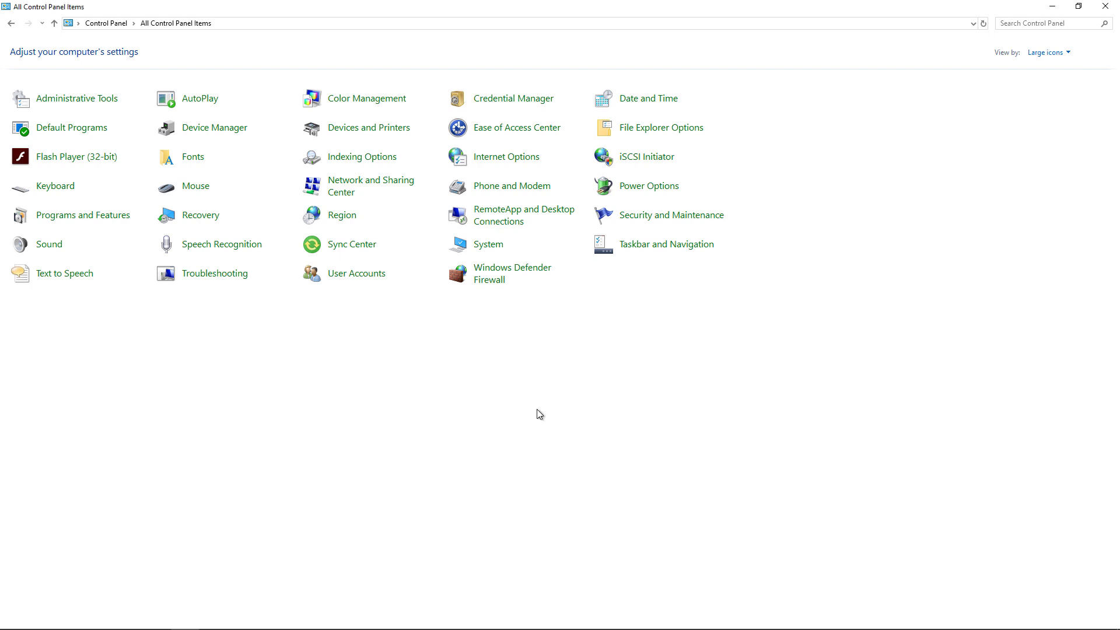
pyautogui.click(363, 133)
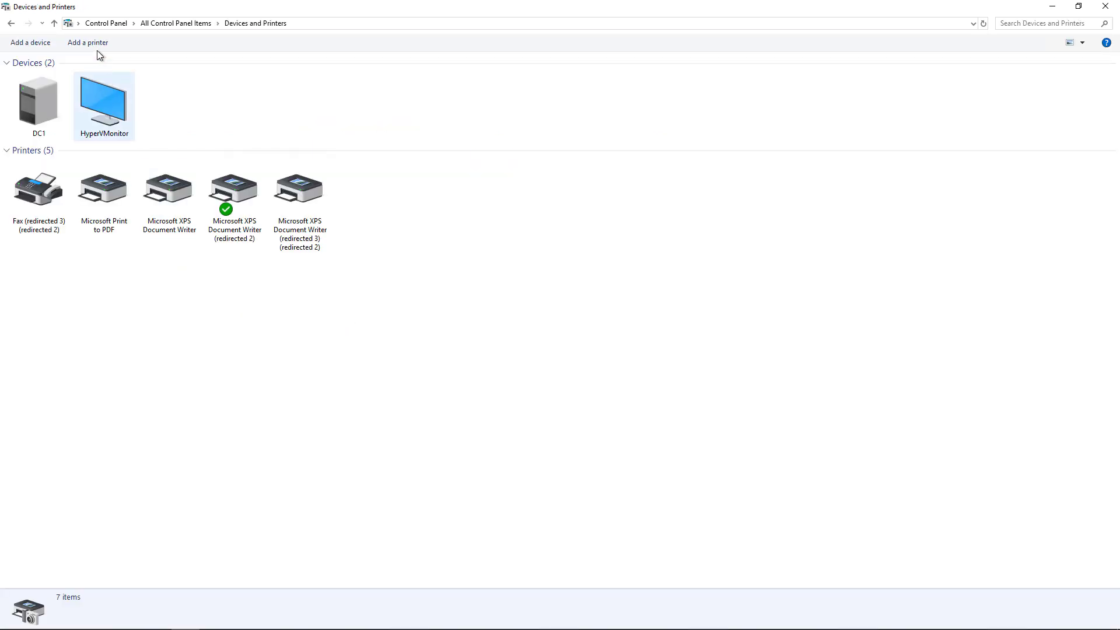
pyautogui.click(96, 45)
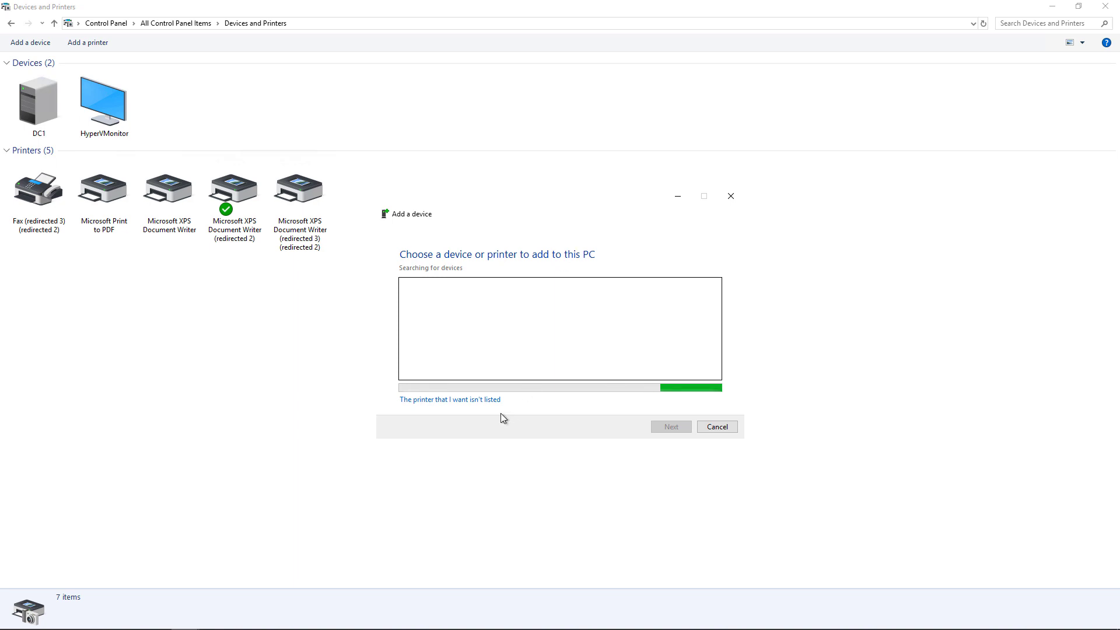
pyautogui.click(478, 402)
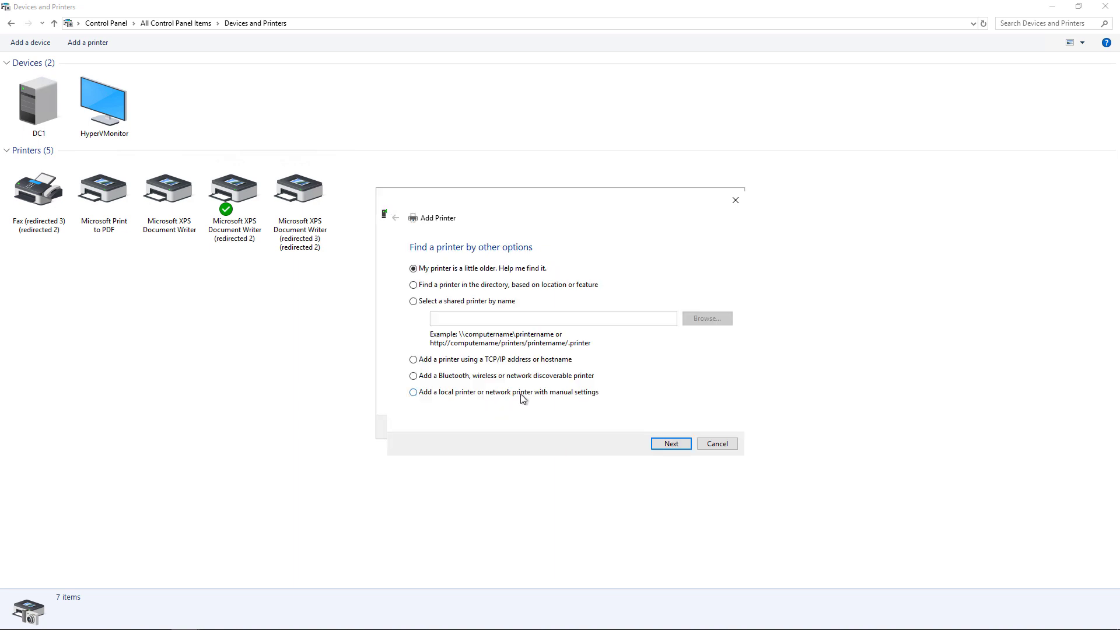
pyautogui.click(489, 286)
pyautogui.click(507, 304)
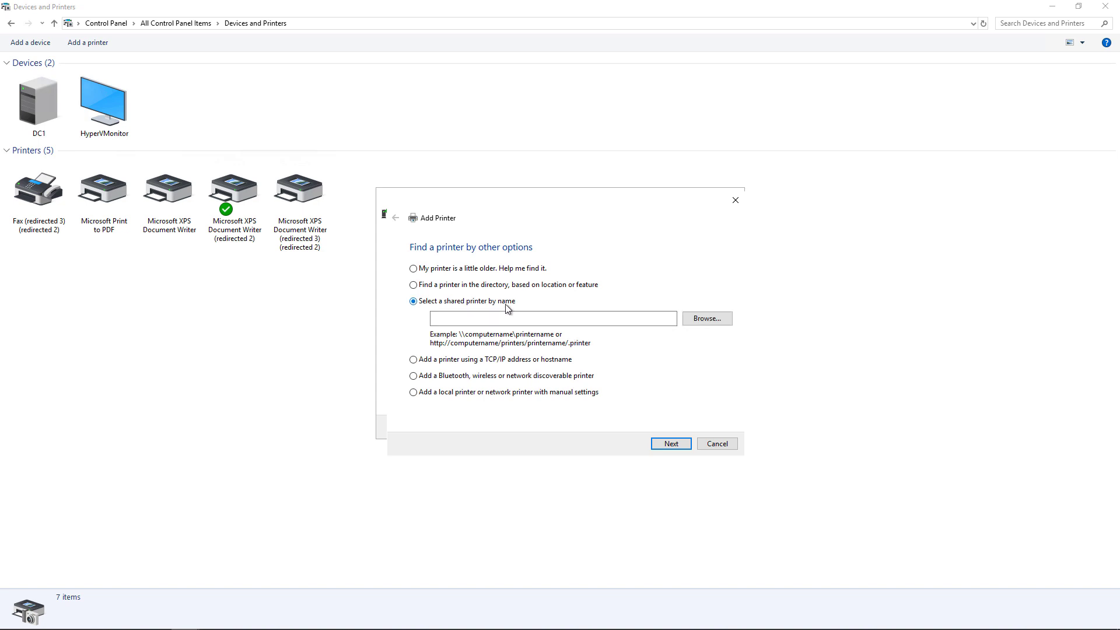
pyautogui.click(698, 320)
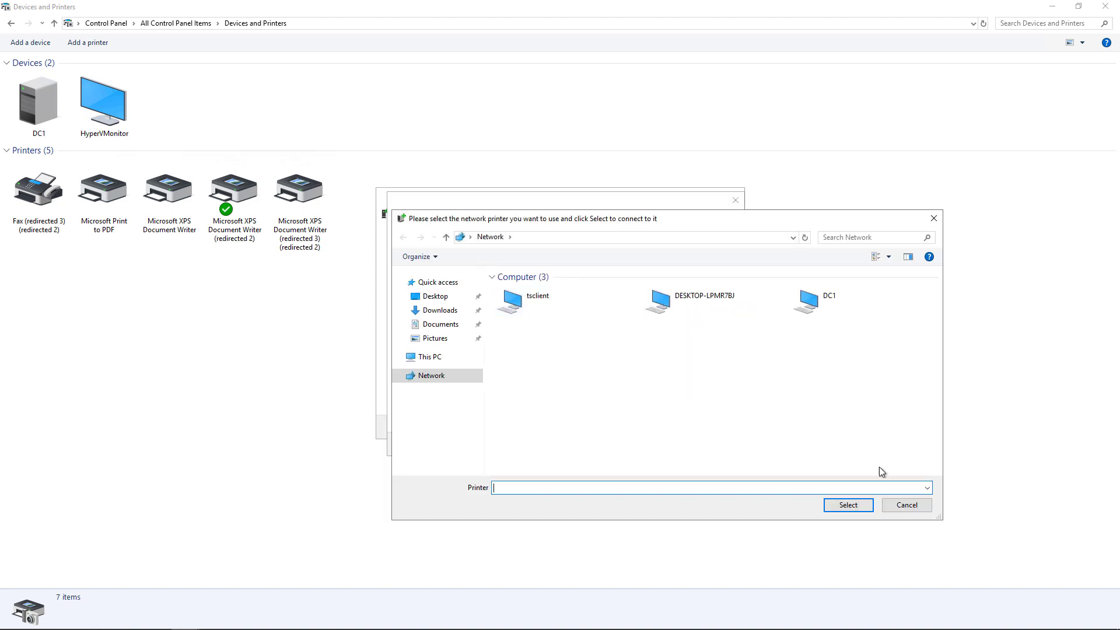
pyautogui.click(906, 505)
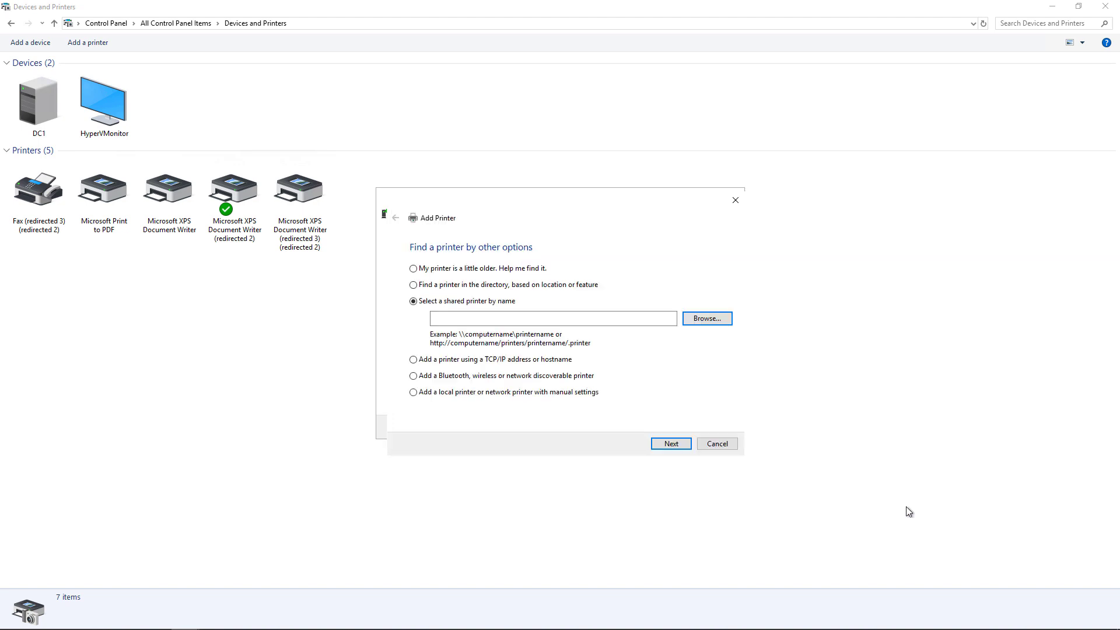
# Add a printer by TCP/IP address, setting its address to 192.168.21.225 with the automatic driver query enabled
pyautogui.click(464, 362)
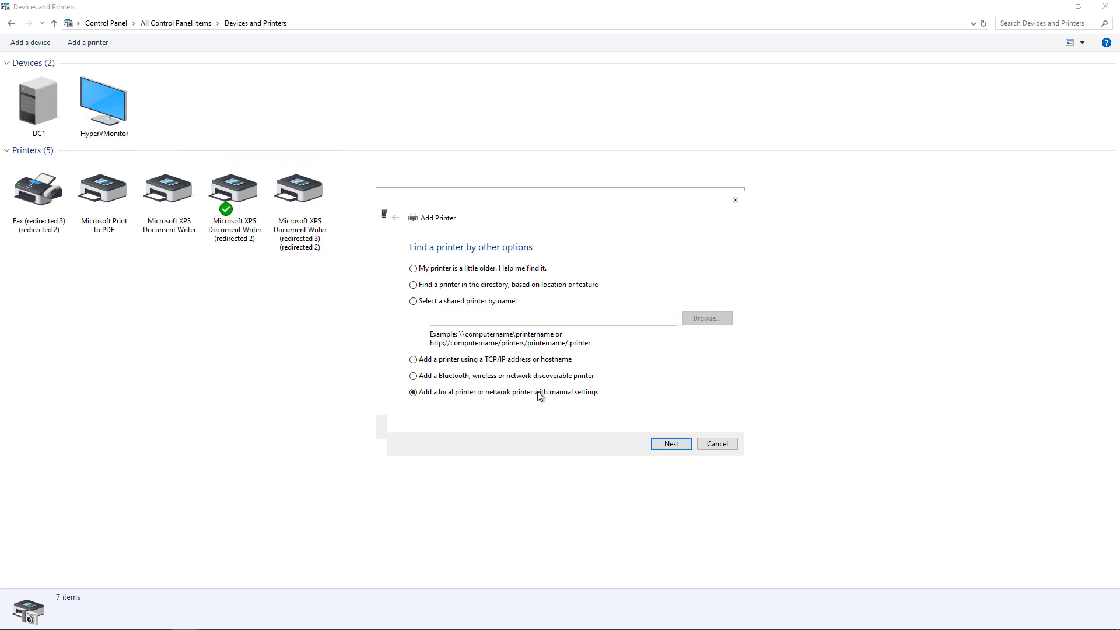
pyautogui.click(542, 361)
pyautogui.click(671, 444)
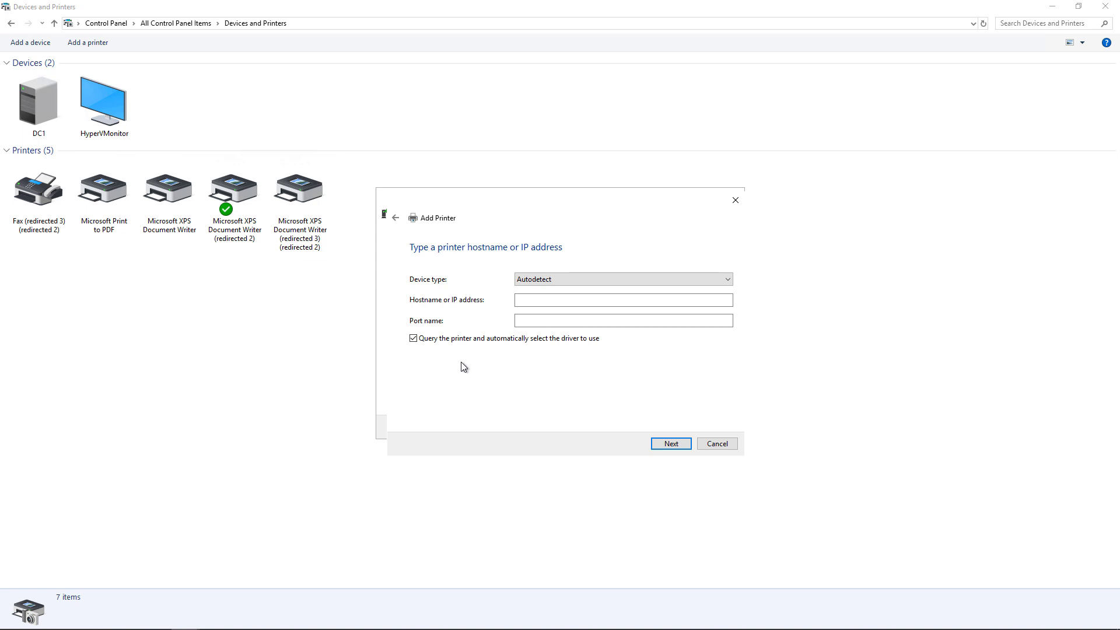
pyautogui.click(527, 300)
pyautogui.write('192.168.21.225')
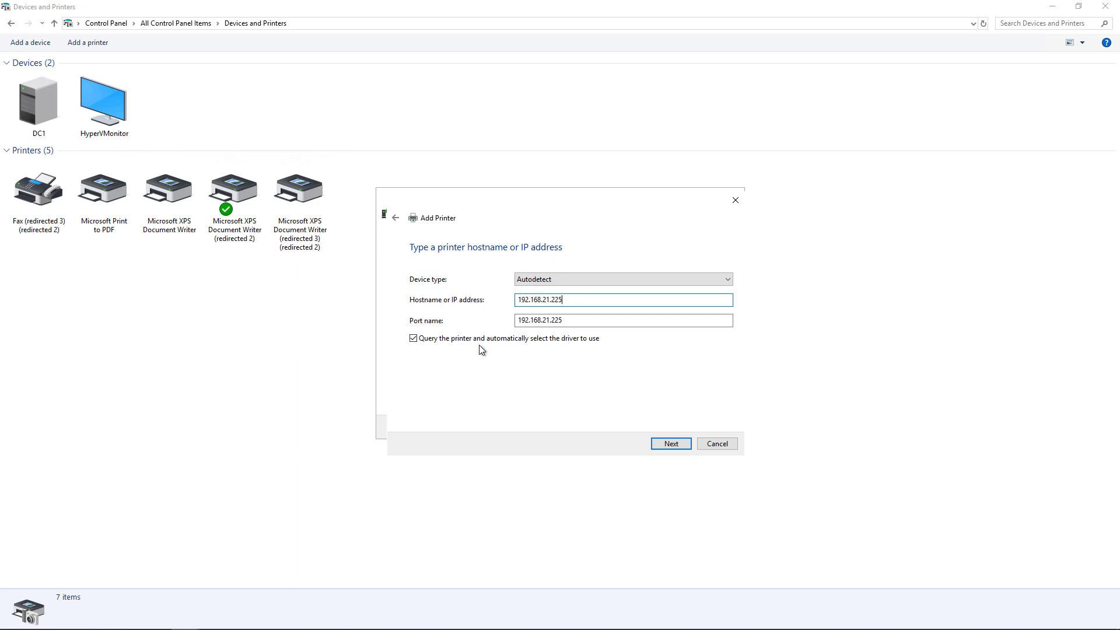
pyautogui.click(483, 344)
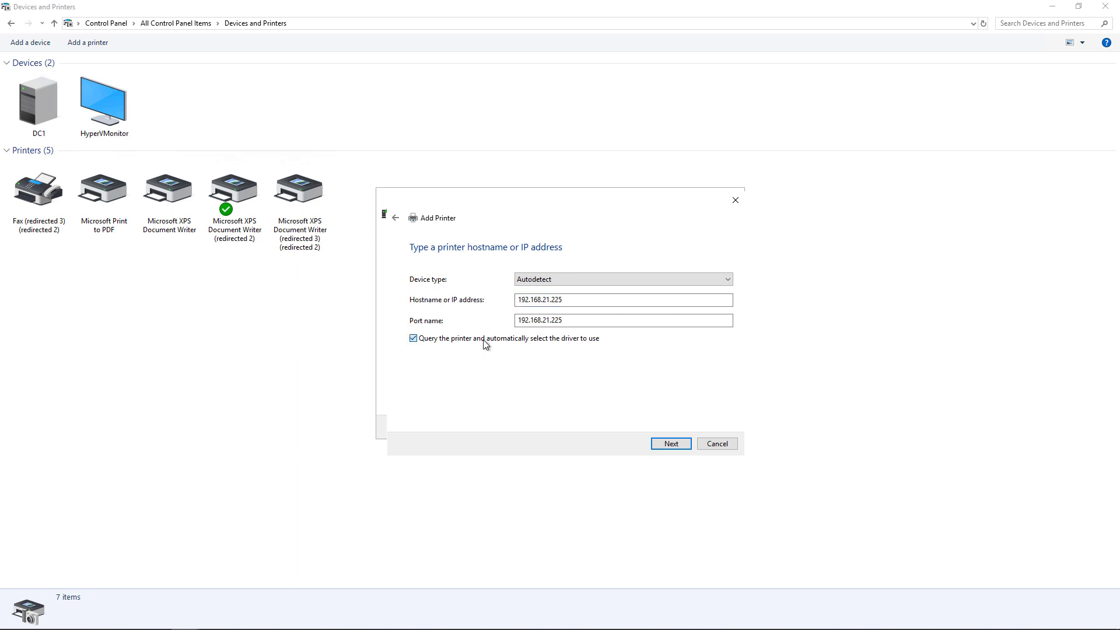
pyautogui.click(670, 444)
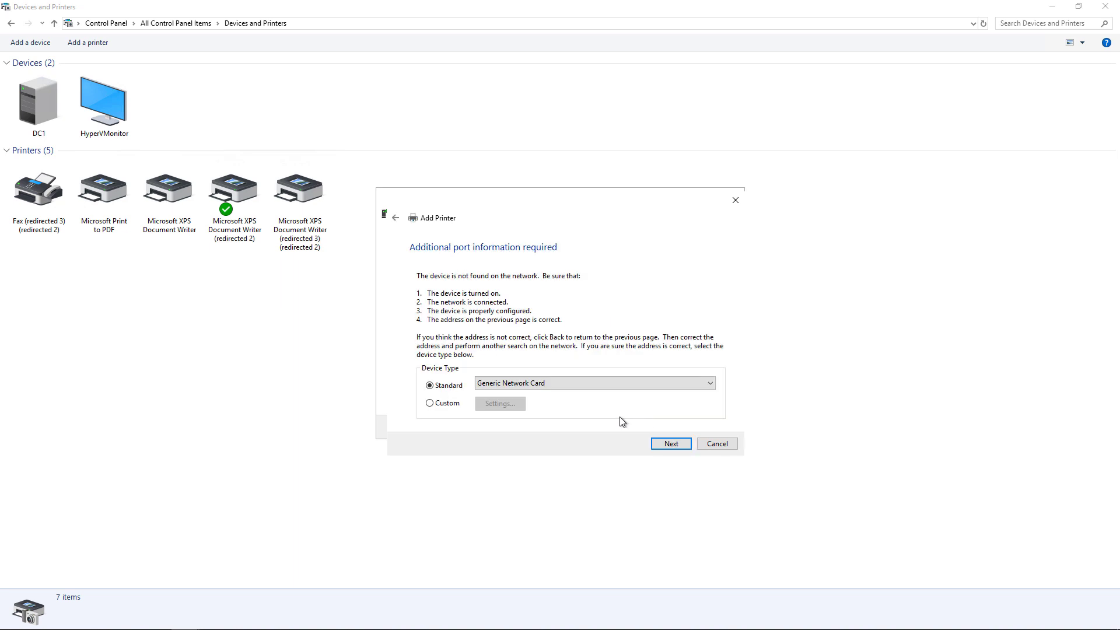
# Look through the standard device types and continue with Generic Network Card
pyautogui.click(609, 386)
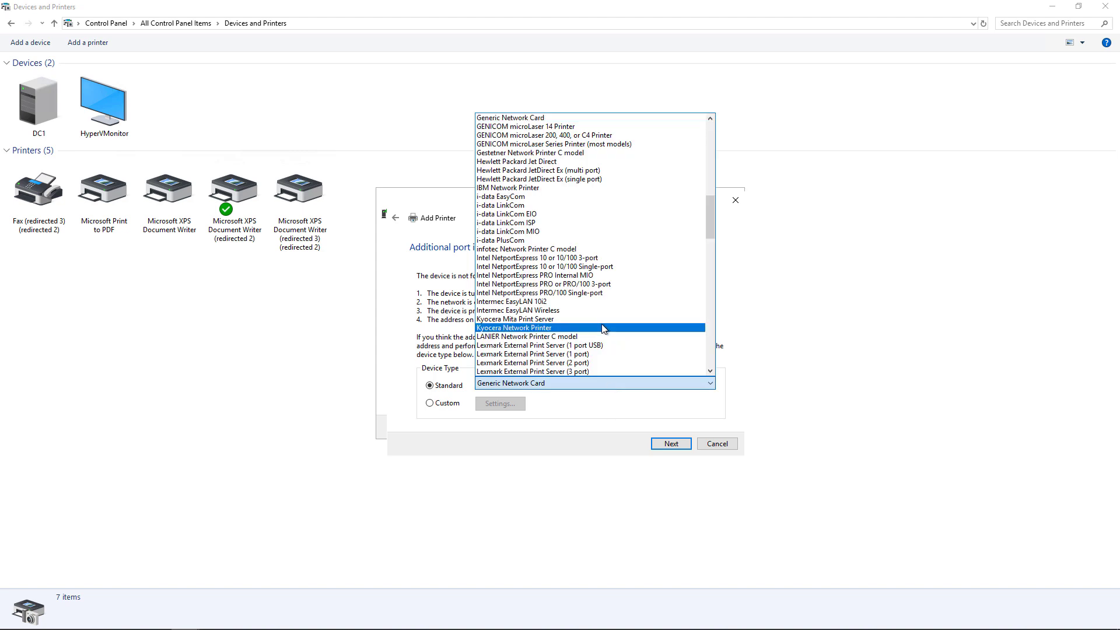
pyautogui.scroll(6, 601, 324)
pyautogui.scroll(10, 600, 325)
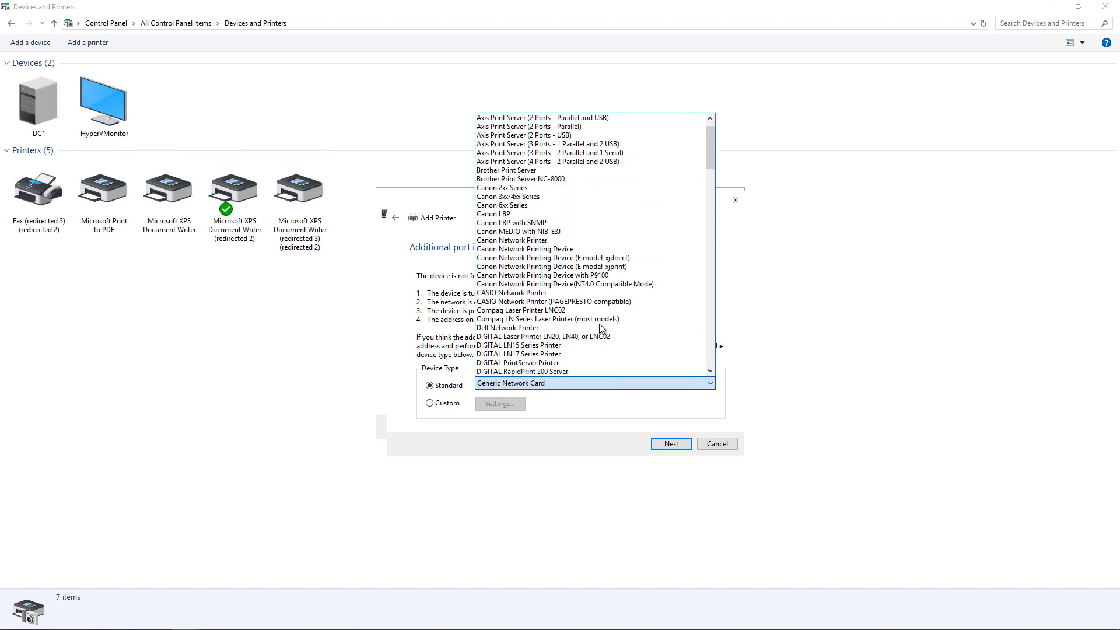
pyautogui.scroll(-20, 602, 328)
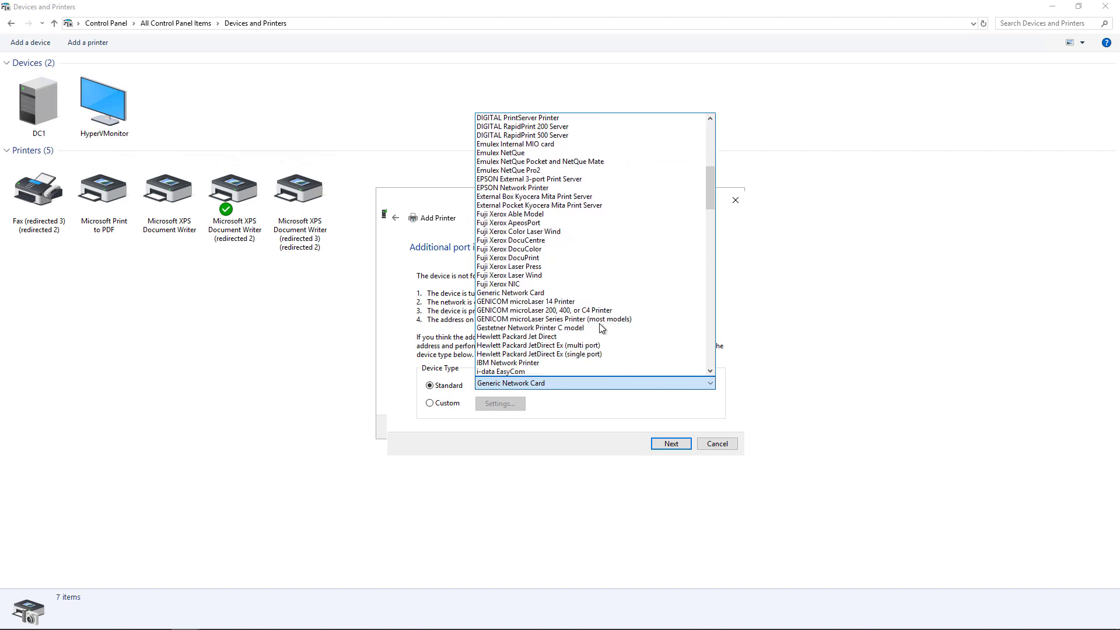
pyautogui.scroll(-6, 600, 323)
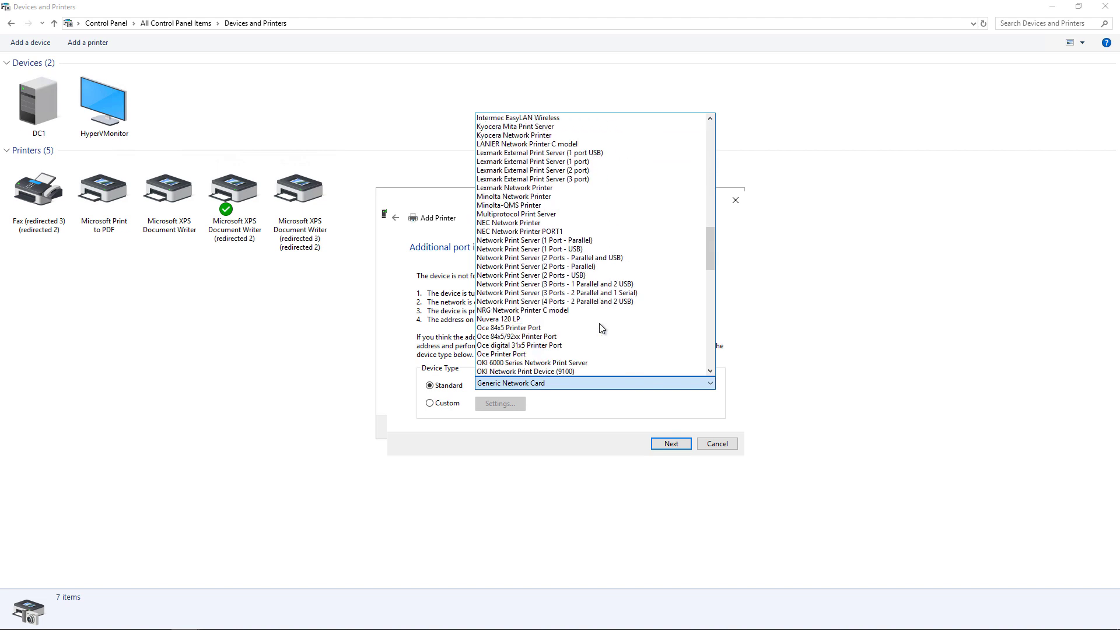
pyautogui.click(601, 420)
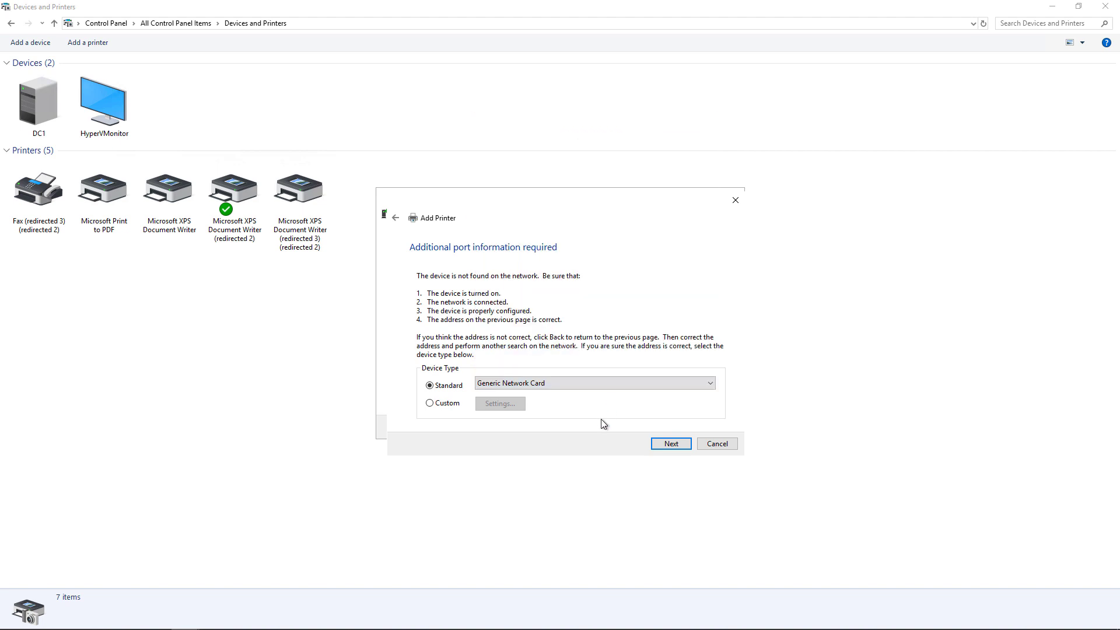
pyautogui.click(669, 444)
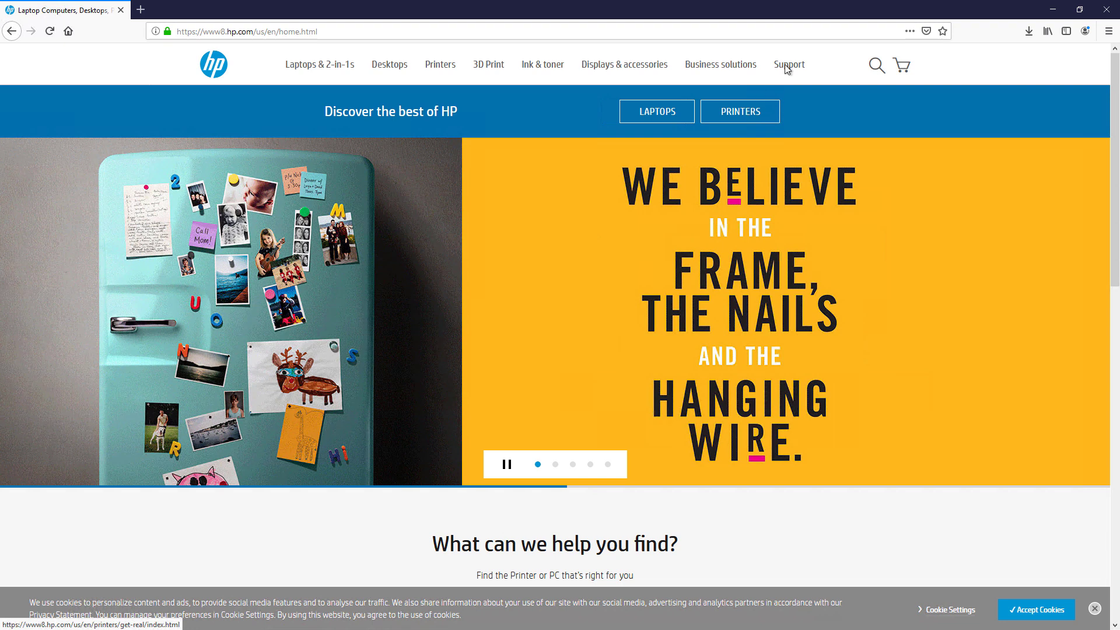
# Switch to HP's website in Firefox and open the software and drivers page for printer model 4630
pyautogui.moveTo(788, 68)
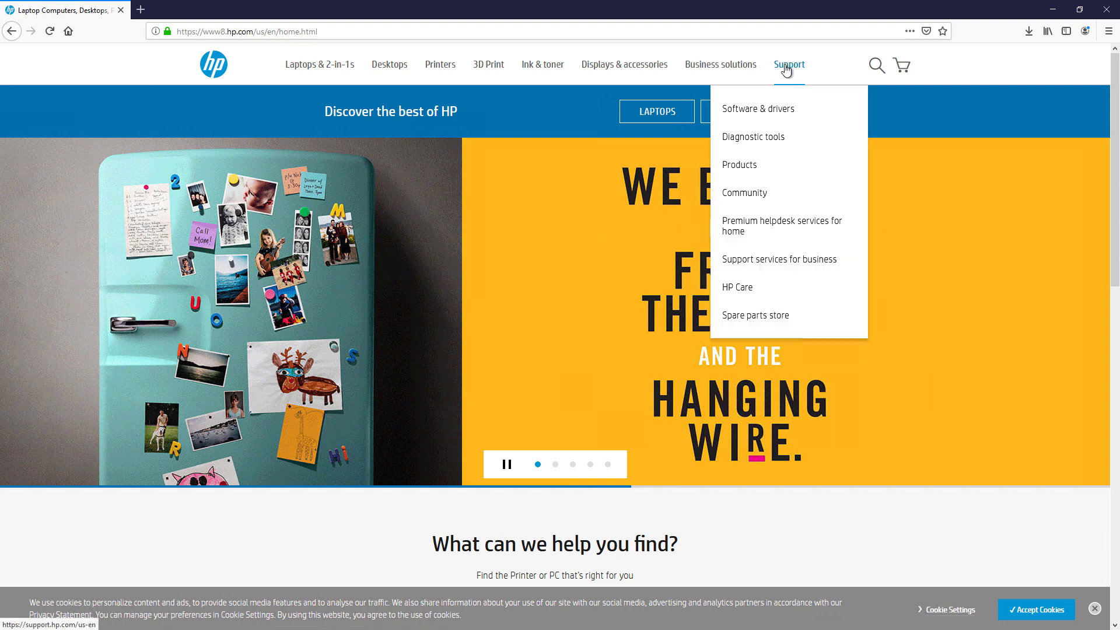
pyautogui.click(765, 111)
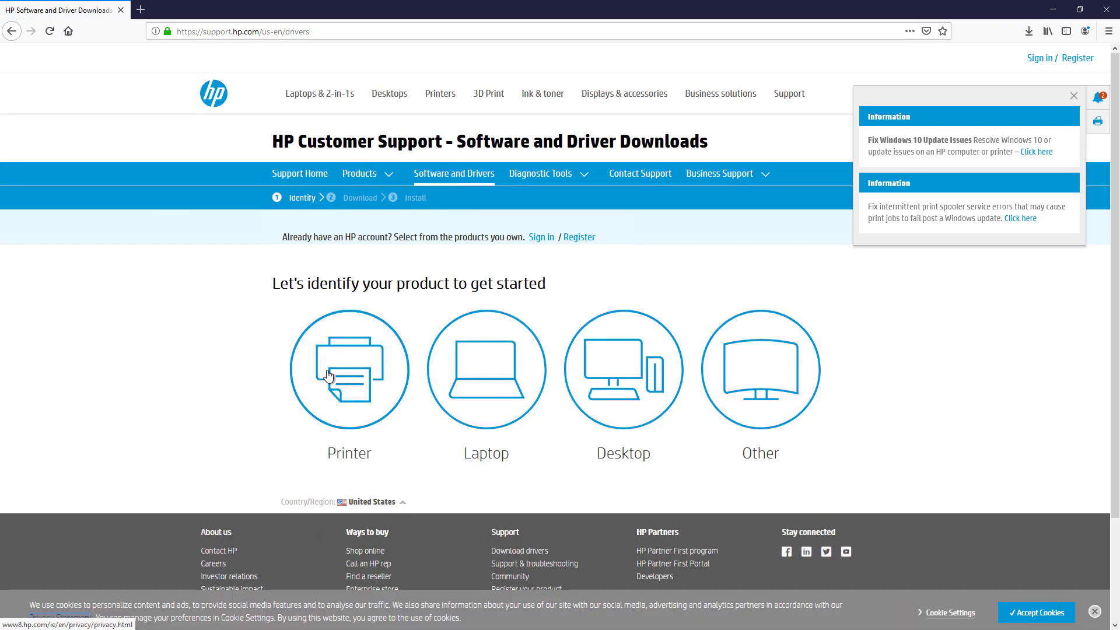
pyautogui.click(333, 383)
pyautogui.click(327, 366)
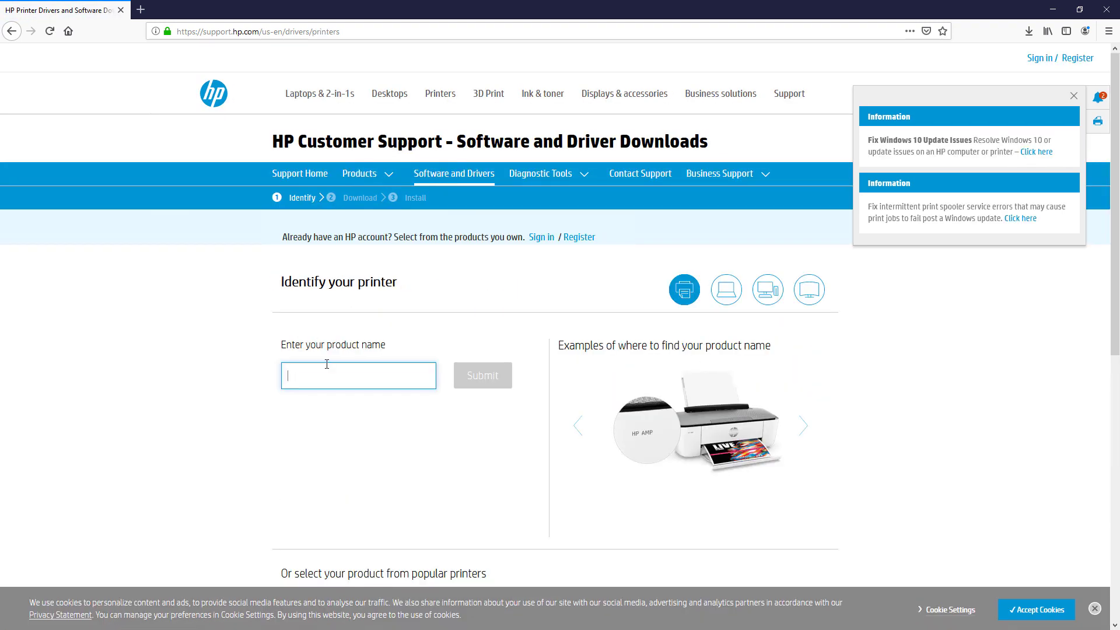
pyautogui.write('4630')
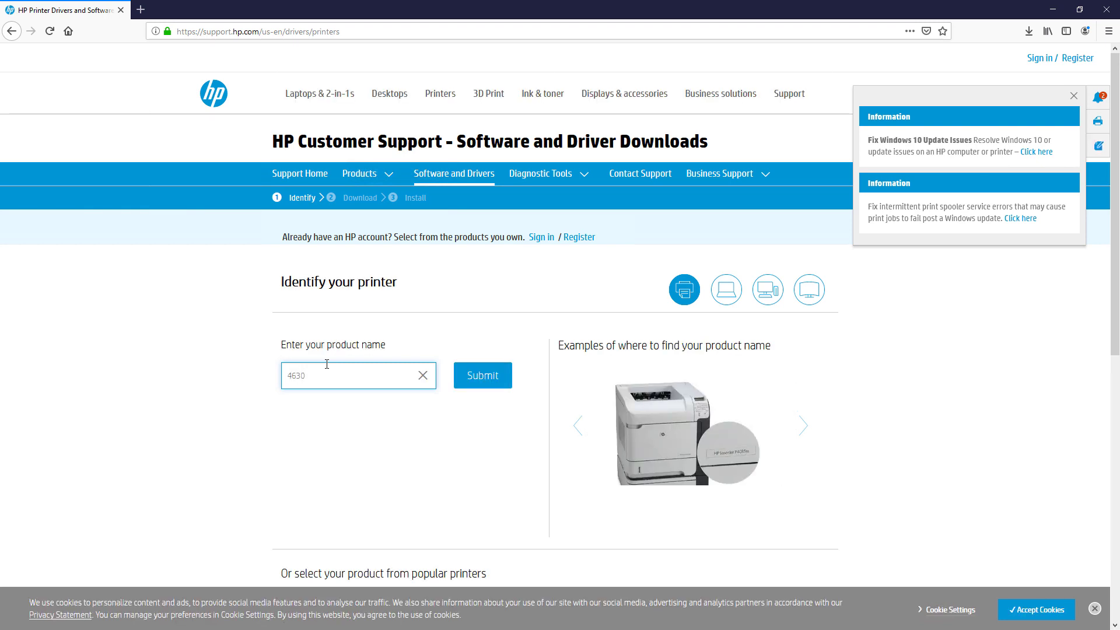
pyautogui.press('Return')
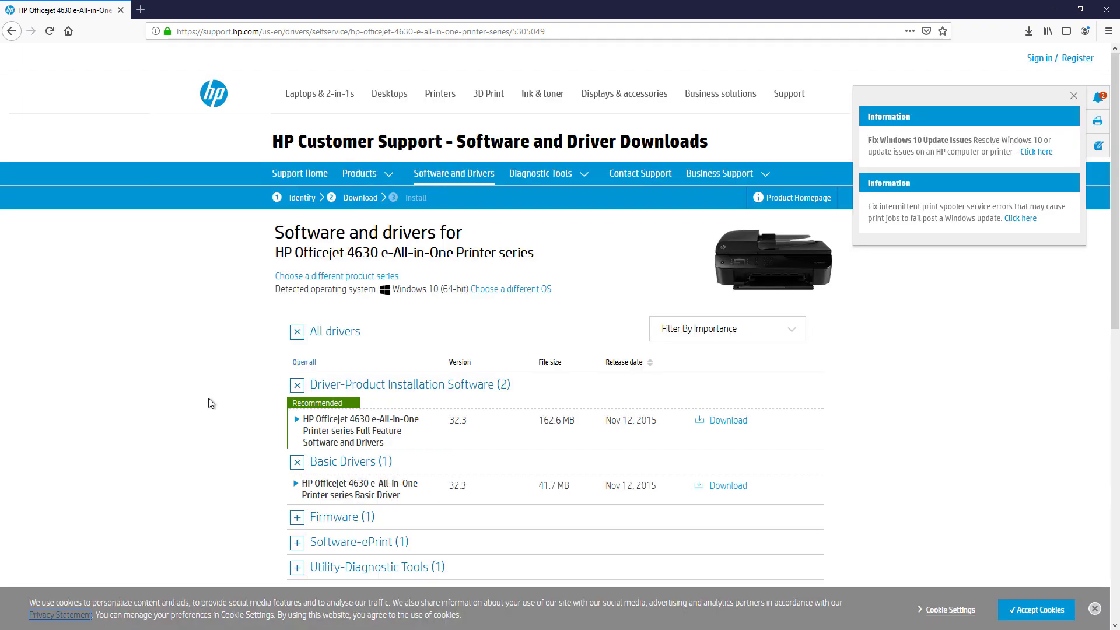
pyautogui.scroll(-2, 208, 397)
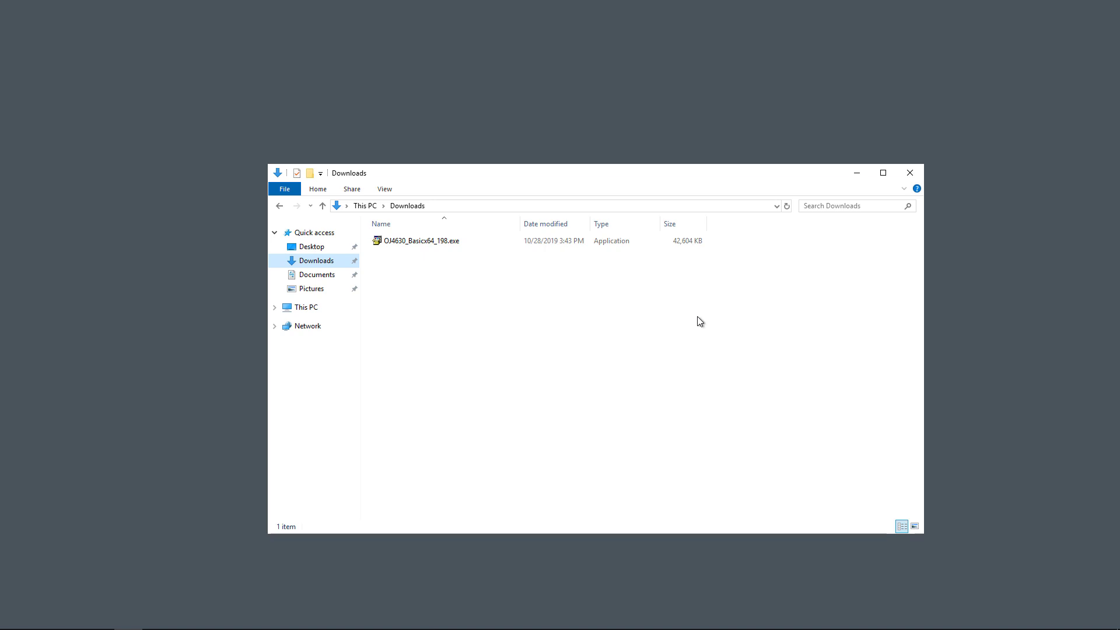
# In File Explorer, run the driver package OJ4630_Basicx64_198.exe from the Downloads folder
pyautogui.click(436, 244)
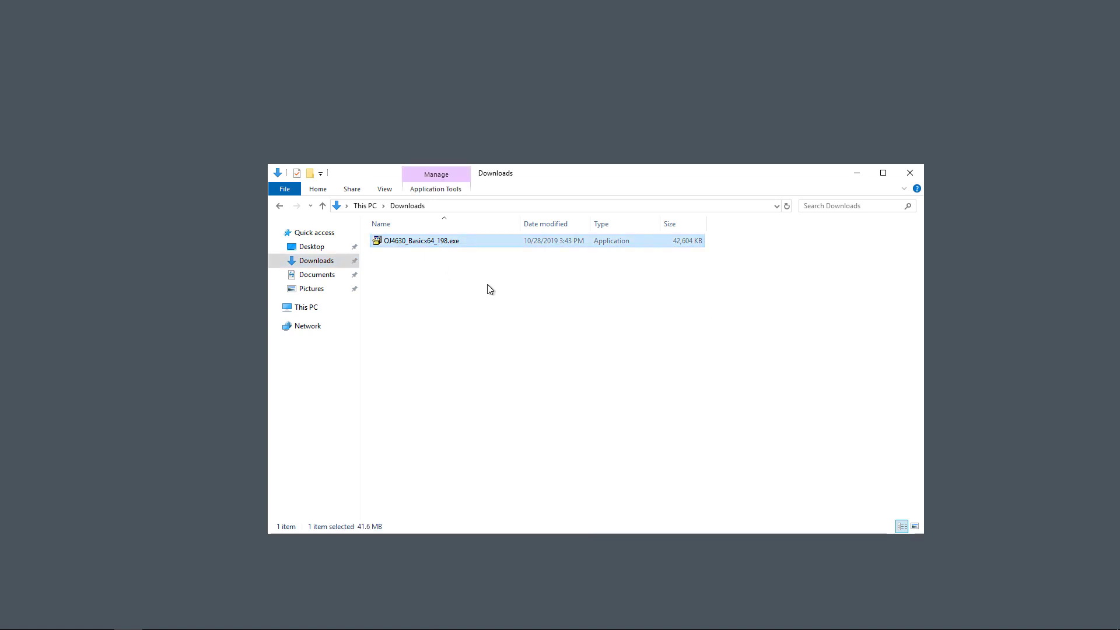
pyautogui.doubleClick(427, 242)
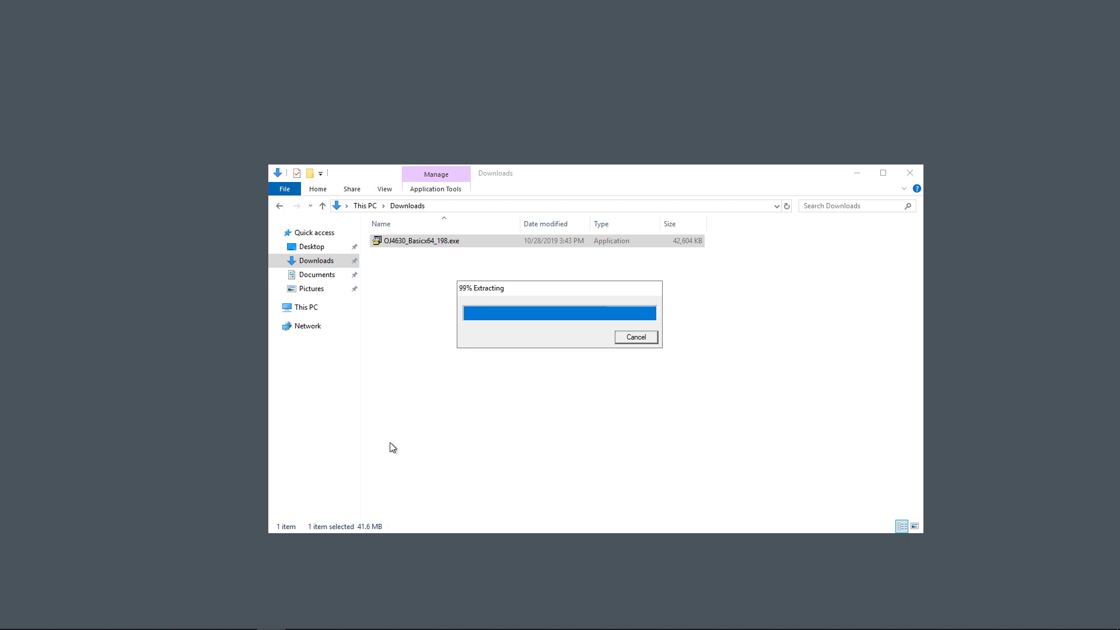
# Open the Administrator.DC1.000 profile folder under Users on drive C and check that hidden items are enabled
pyautogui.click(309, 308)
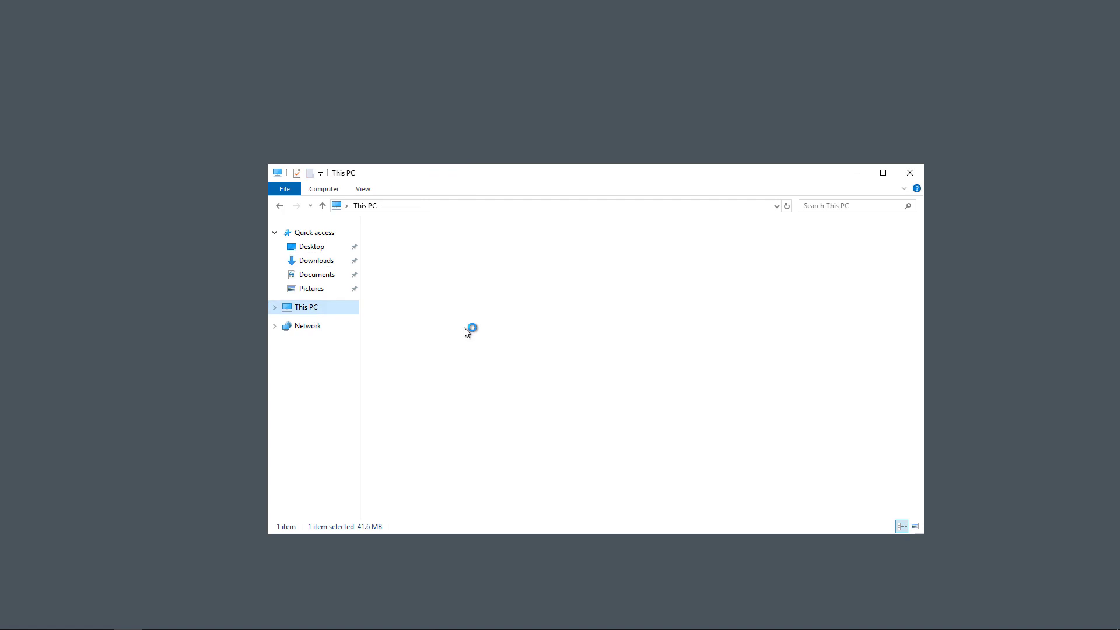
pyautogui.doubleClick(444, 366)
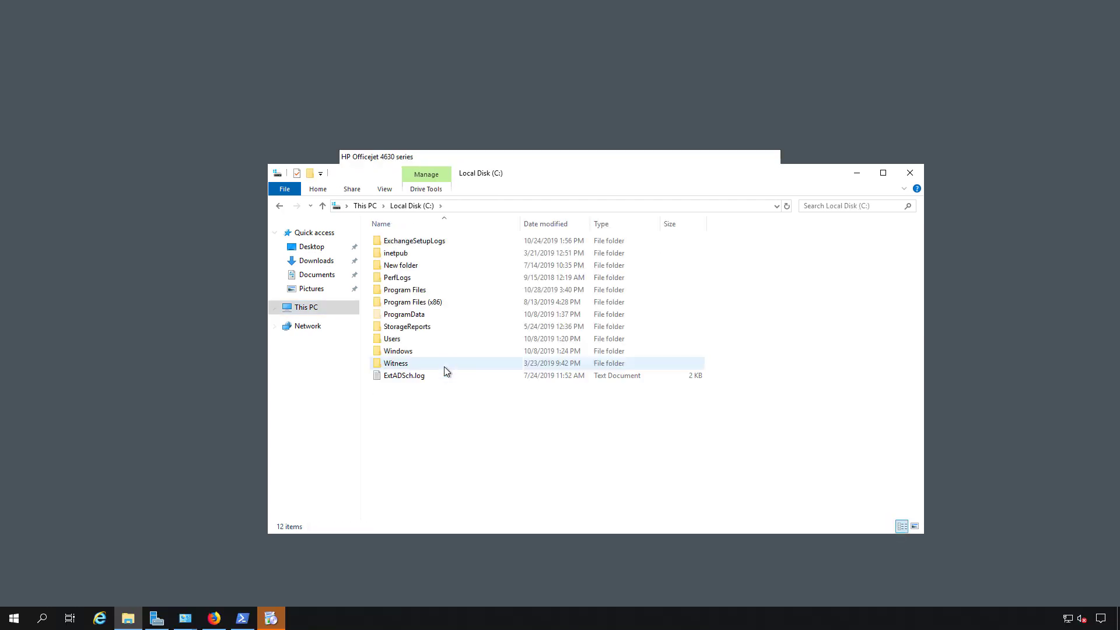
pyautogui.doubleClick(430, 339)
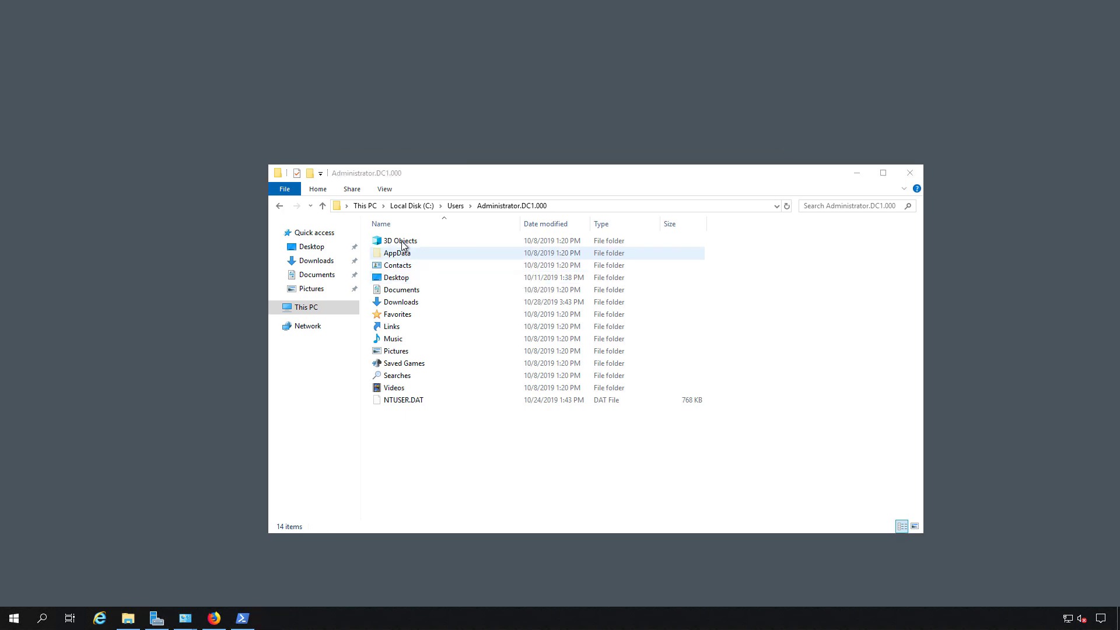
pyautogui.click(382, 190)
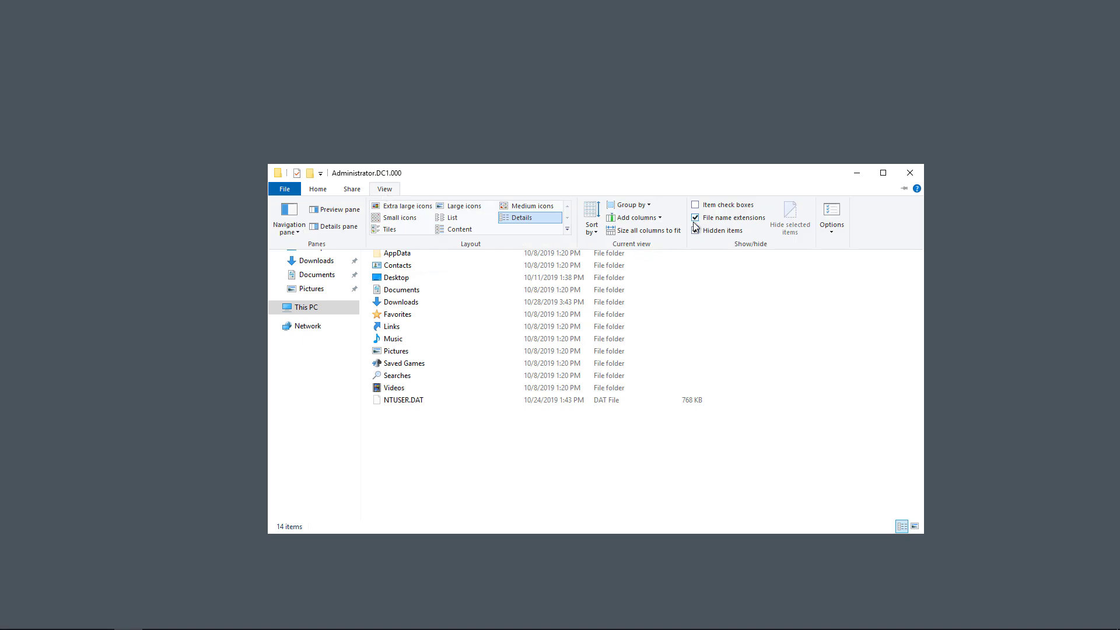
pyautogui.click(457, 439)
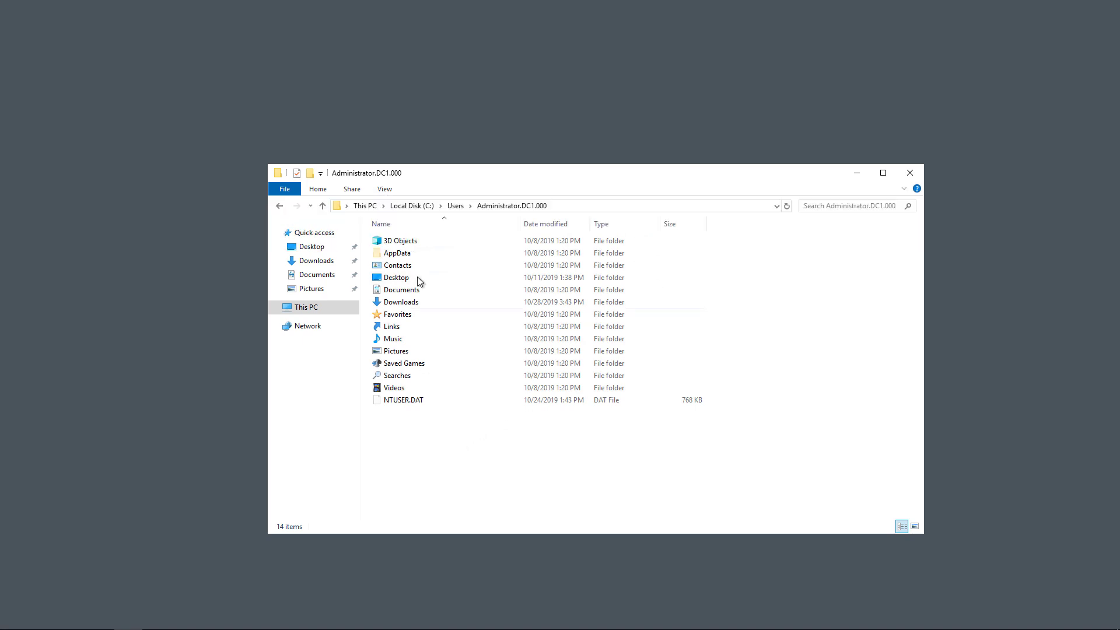
# Open the extracted driver folder 7zS6EBF under AppData\Local\Temp in the profile folder
pyautogui.doubleClick(404, 254)
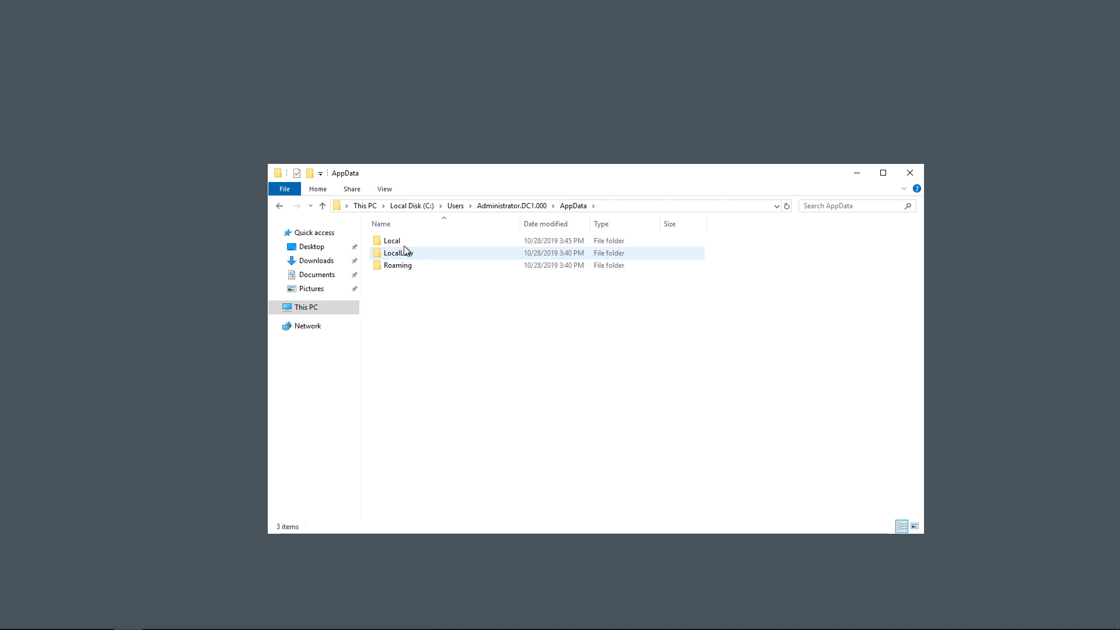
pyautogui.click(408, 240)
pyautogui.doubleClick(408, 240)
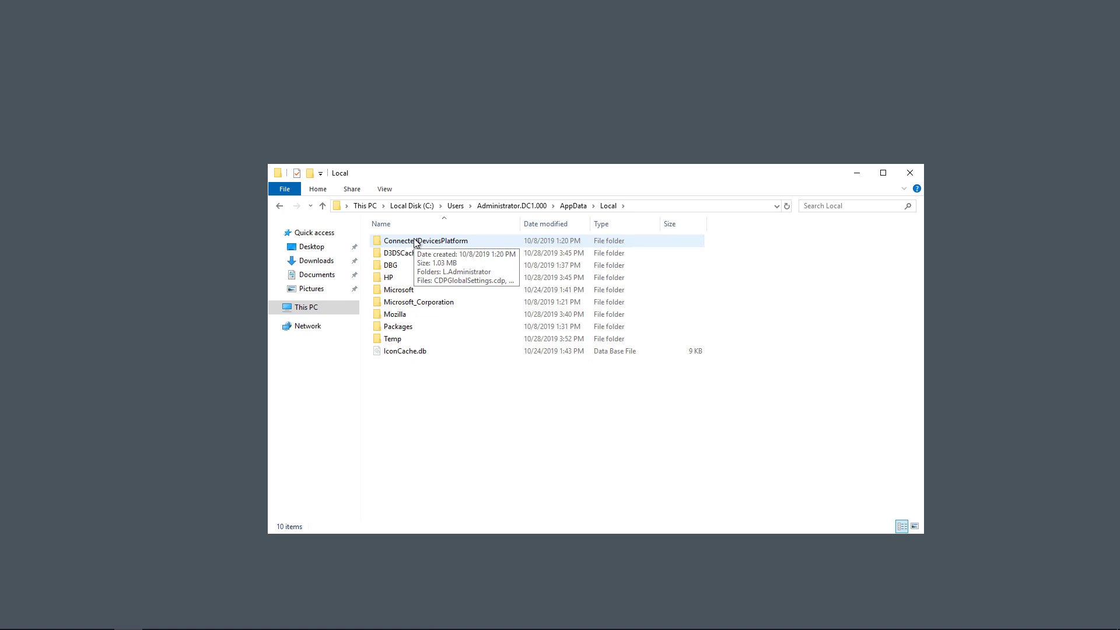
pyautogui.click(407, 279)
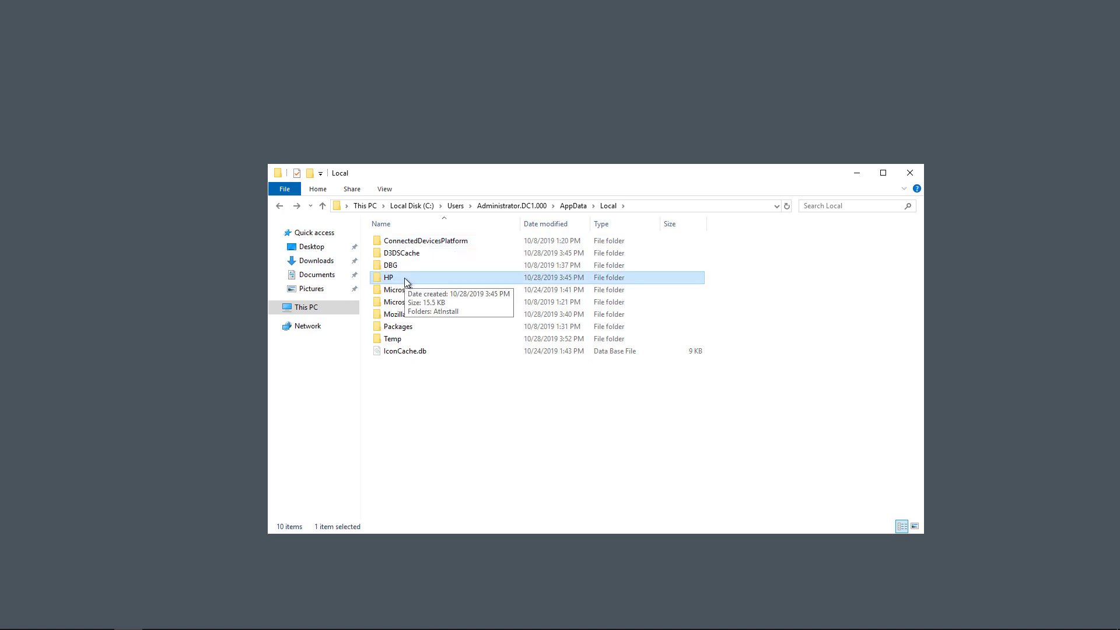
pyautogui.click(406, 345)
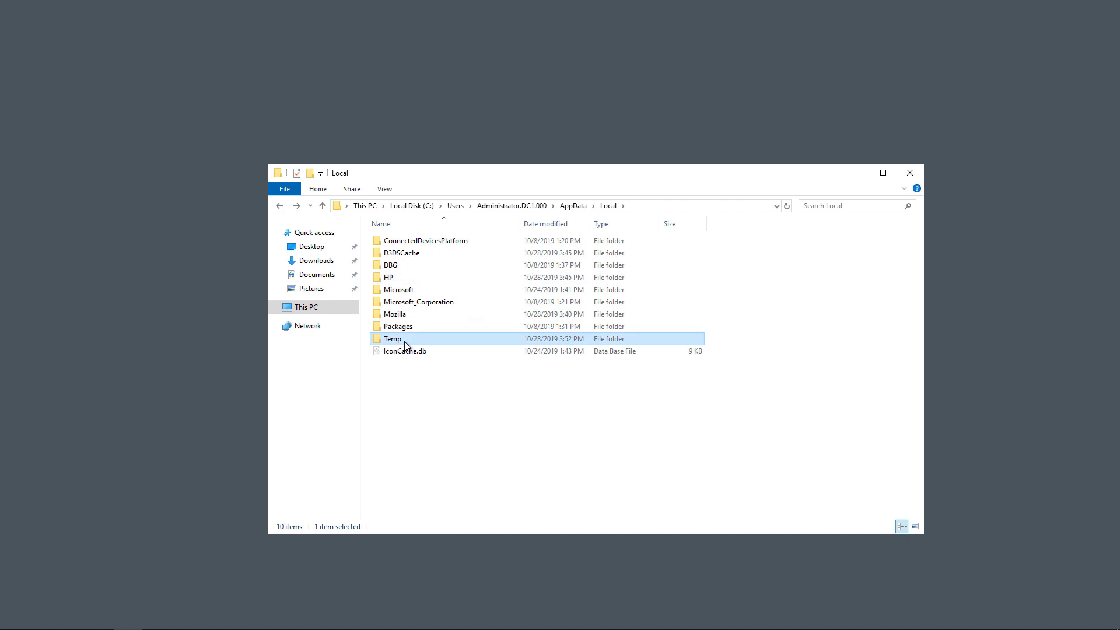
pyautogui.doubleClick(407, 345)
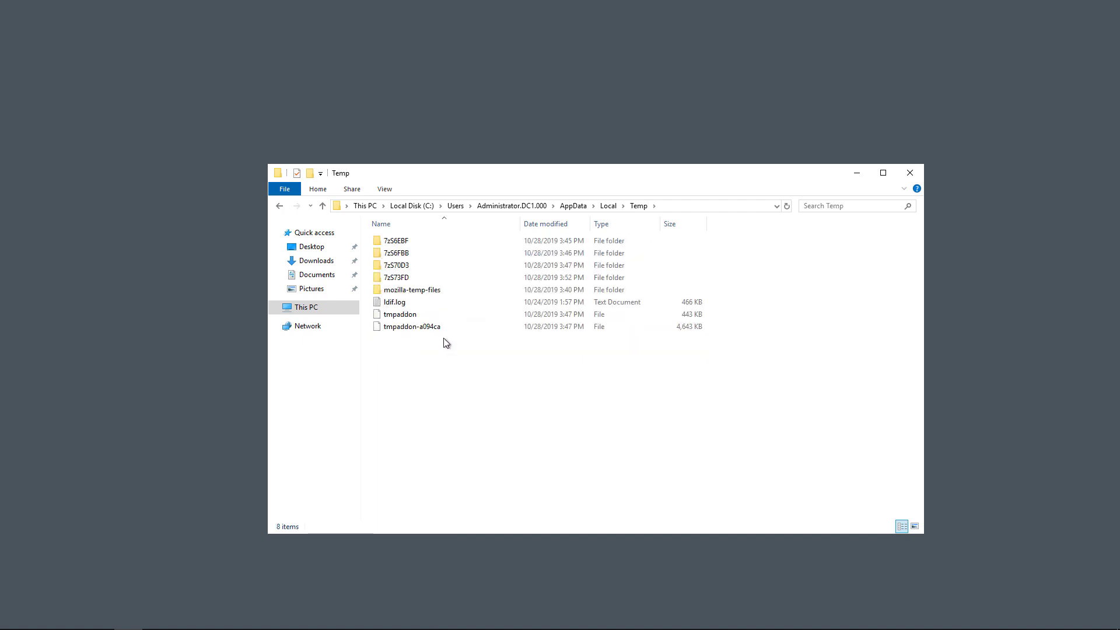
pyautogui.click(402, 241)
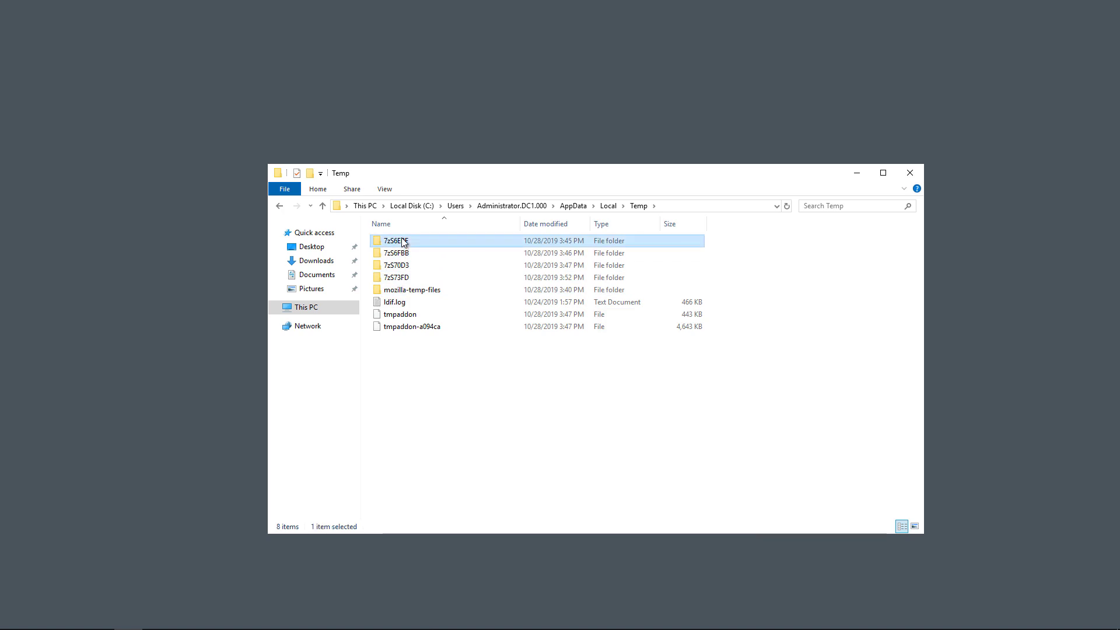
pyautogui.doubleClick(403, 241)
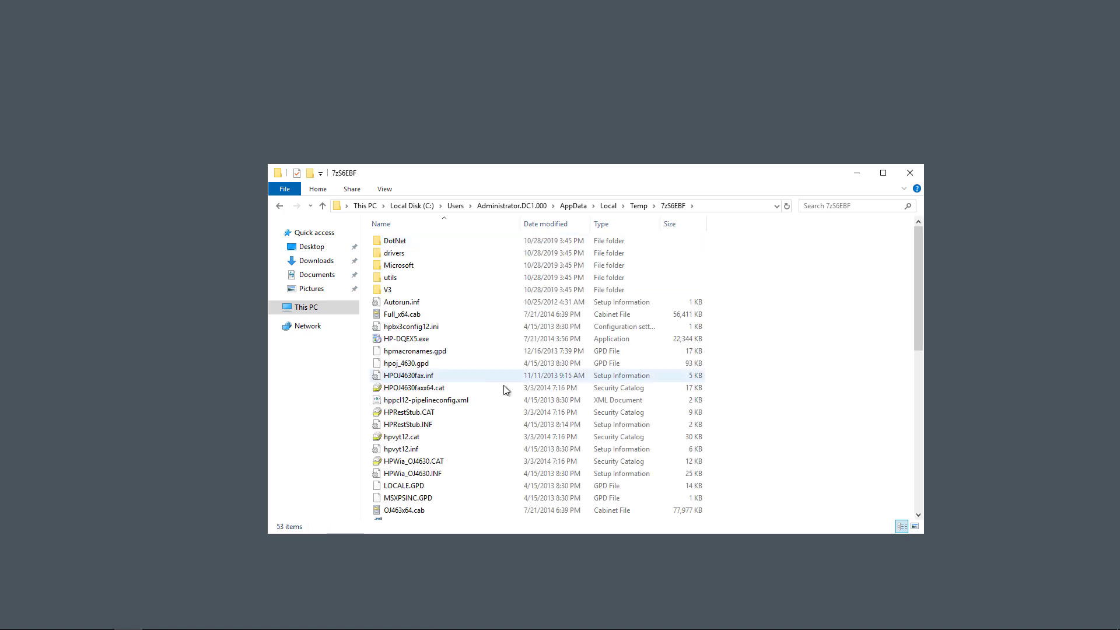
# Move the folder window clear of the Add Printer wizard and look through the extracted driver files, including HPWia_OJ4630.INF
pyautogui.moveTo(531, 176); pyautogui.dragTo(252, 24)
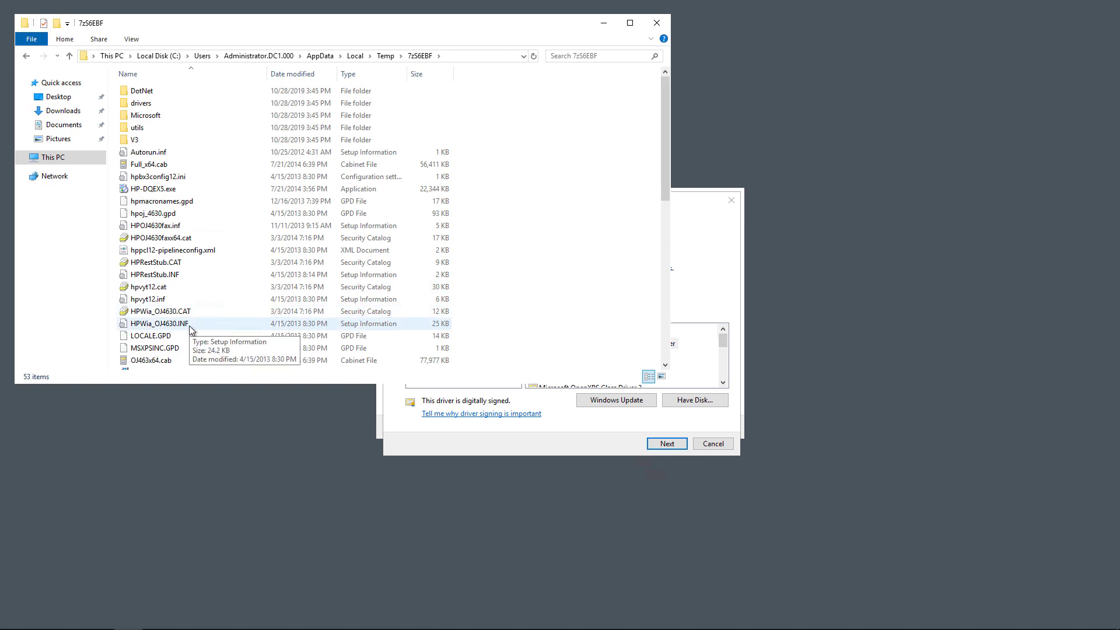
pyautogui.click(309, 324)
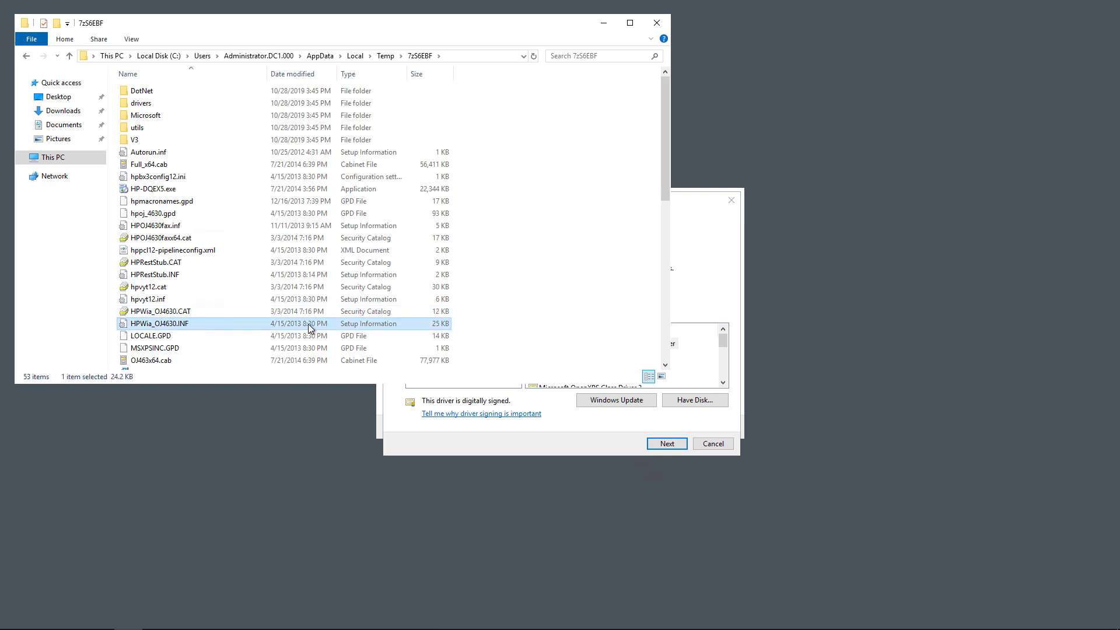
pyautogui.scroll(-10, 309, 328)
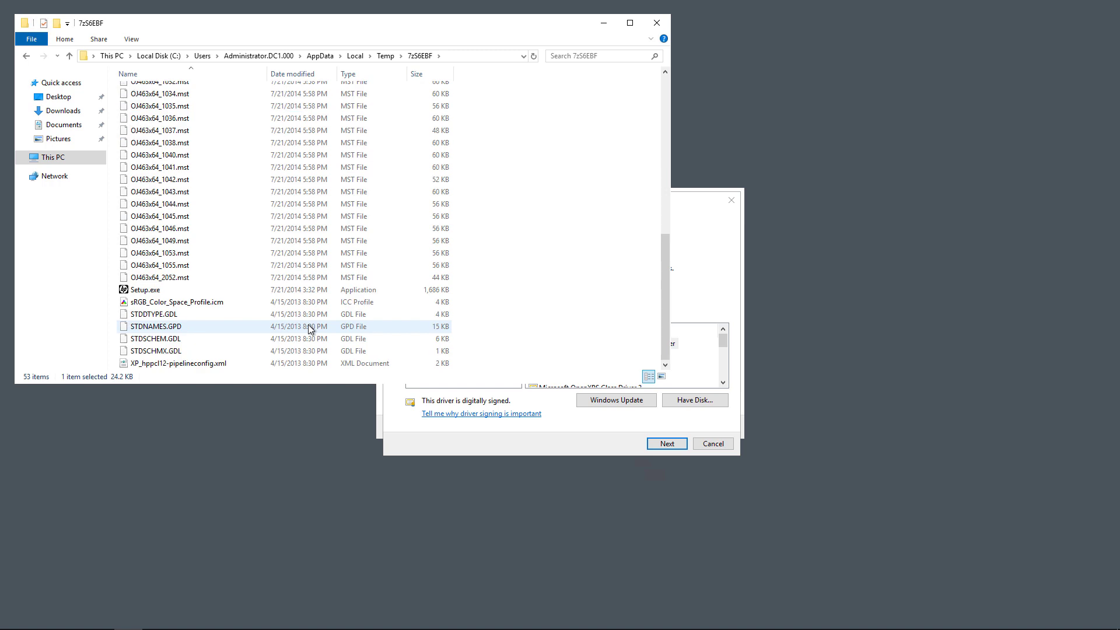
pyautogui.scroll(10, 311, 330)
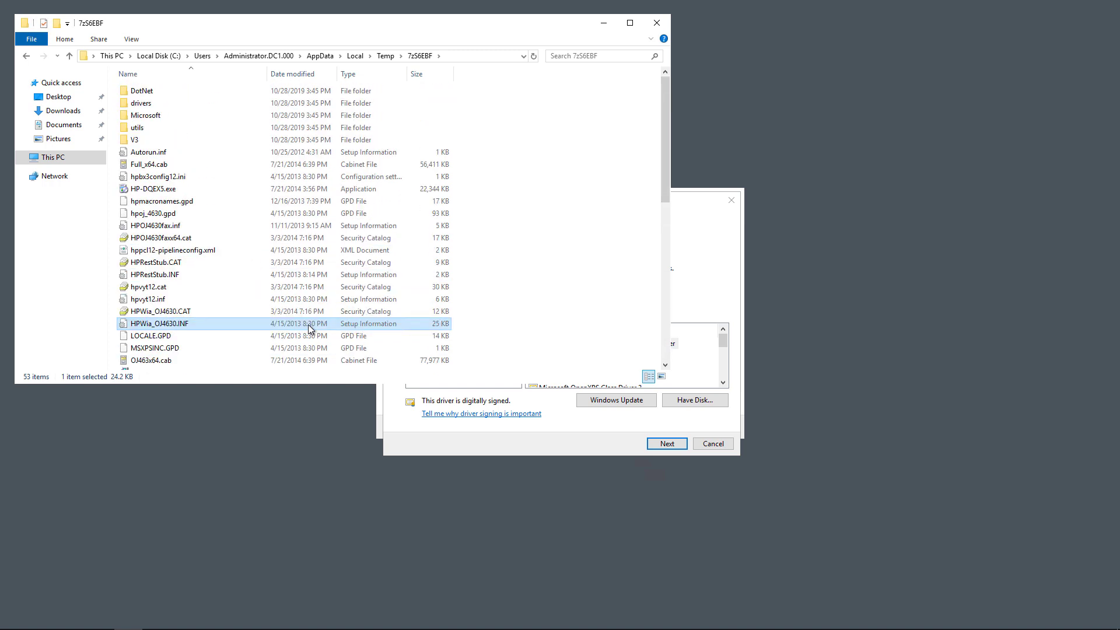
pyautogui.click(245, 115)
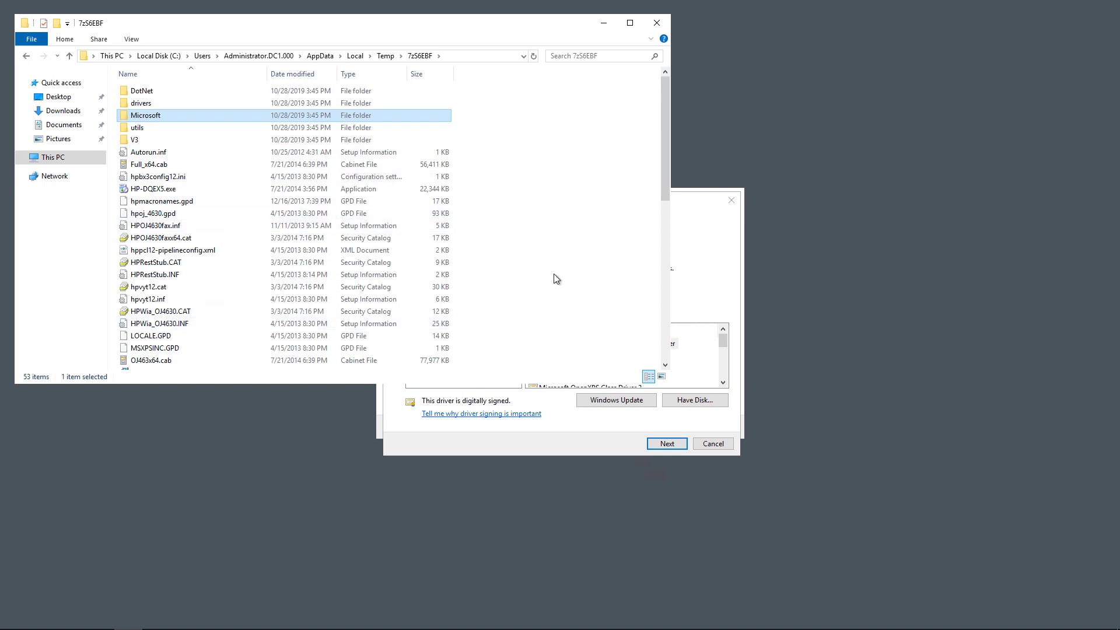
# In the Add Printer wizard, load the manufacturer's driver from disk using the copied path C:\Users\Administrator.DC1.000\AppData\Local\Temp\7zS6EBF
pyautogui.click(708, 267)
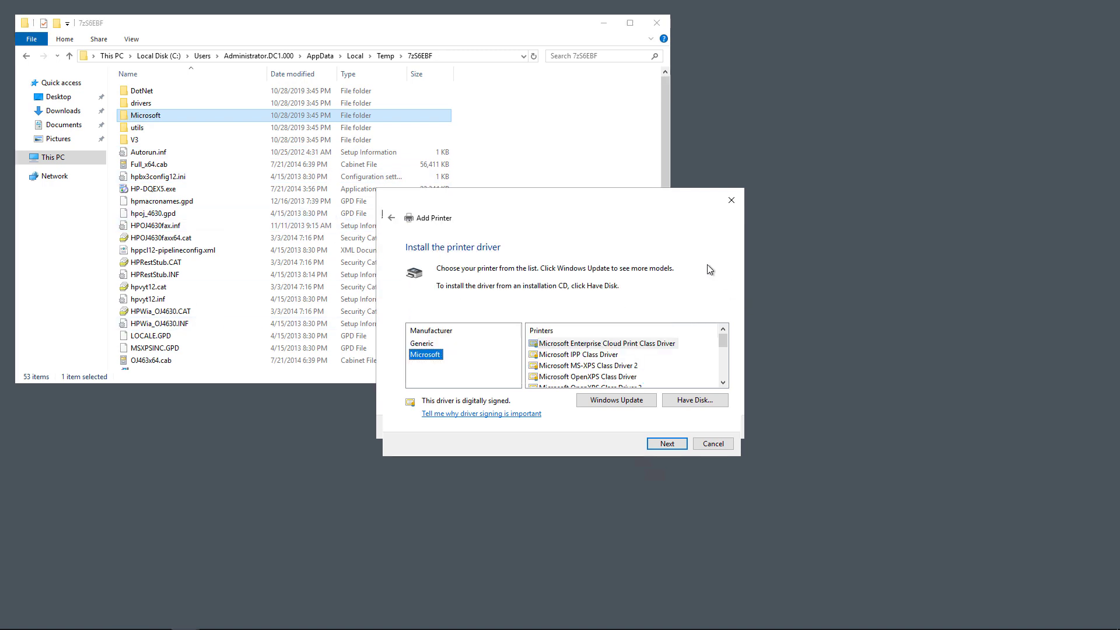
pyautogui.click(696, 401)
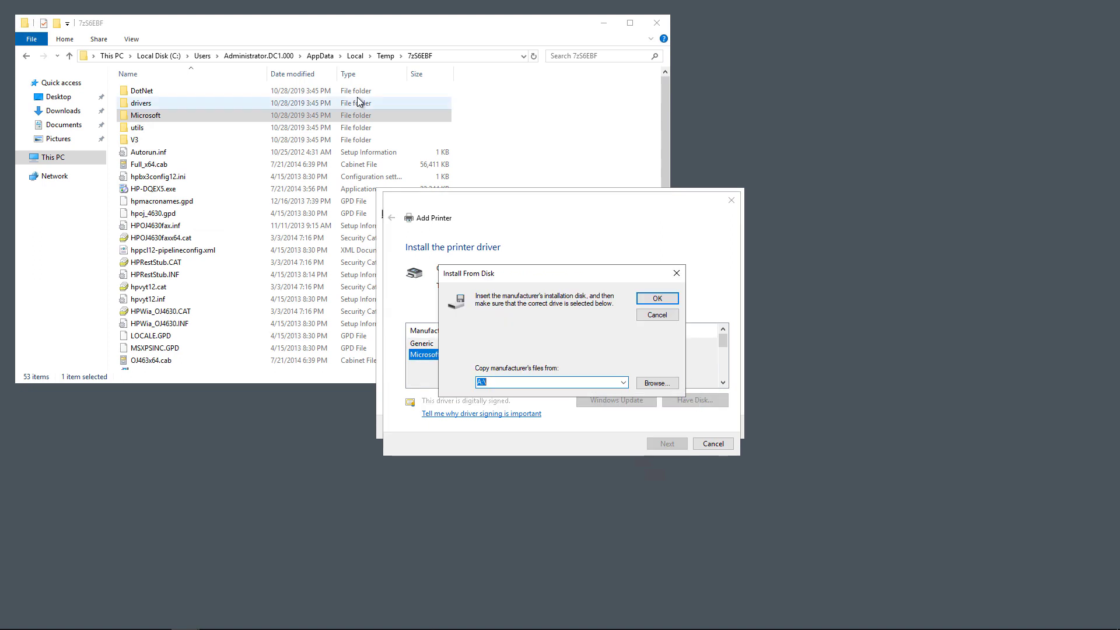
pyautogui.click(463, 56)
pyautogui.rightClick(454, 55)
pyautogui.click(483, 93)
pyautogui.click(677, 340)
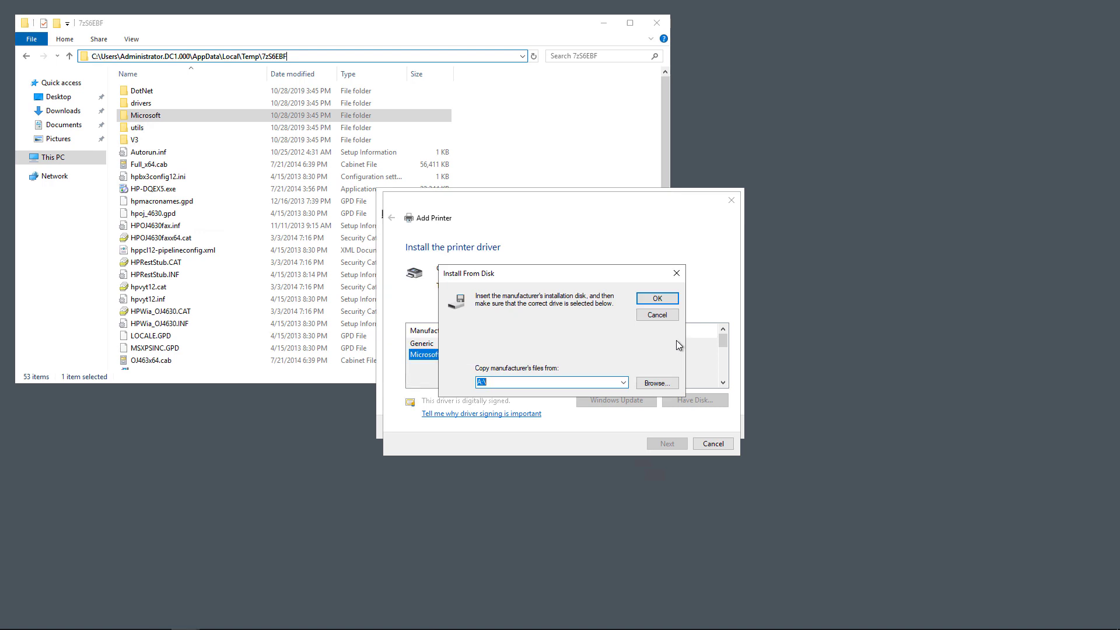
pyautogui.rightClick(523, 380)
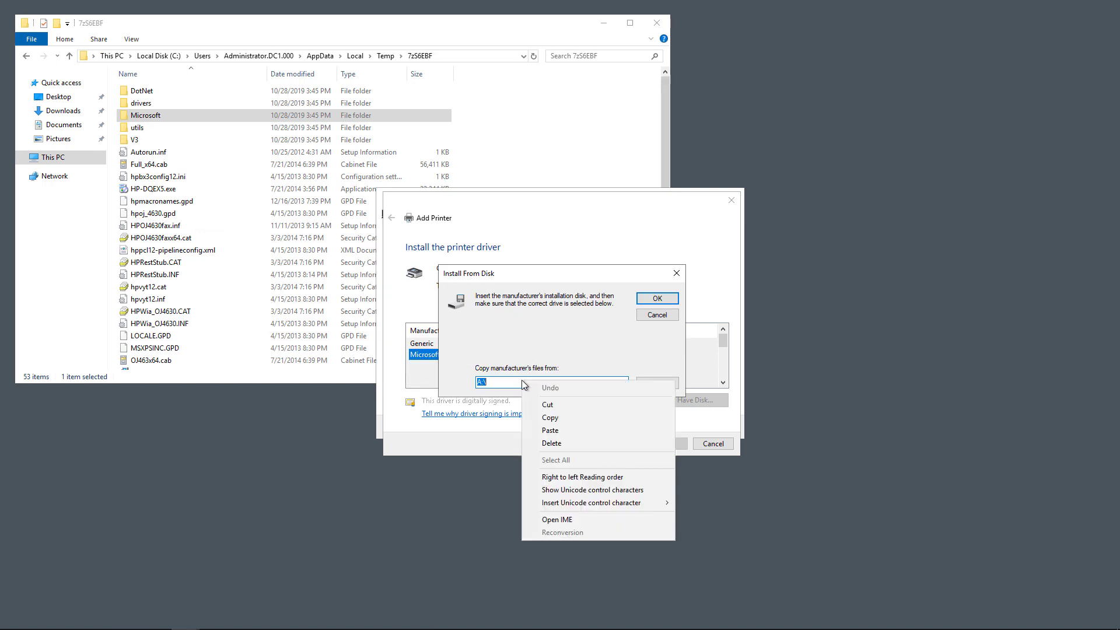
pyautogui.click(528, 426)
pyautogui.click(656, 298)
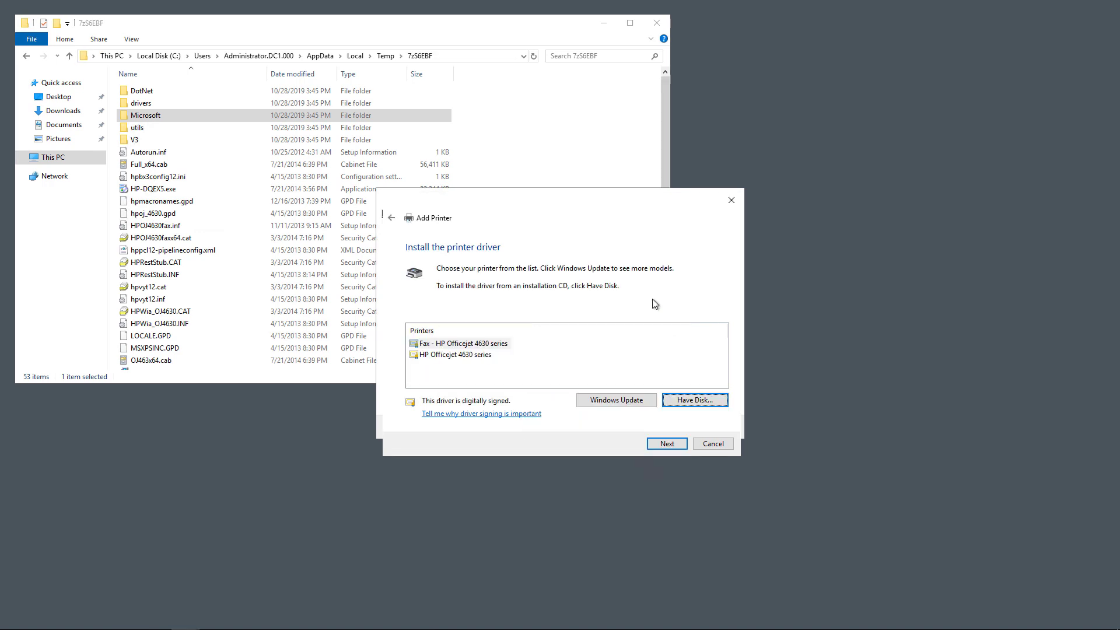
# Install the HP Officejet 4630 series driver with the suggested printer name, sharing enabled under the suggested share name, and set as default printer
pyautogui.click(479, 357)
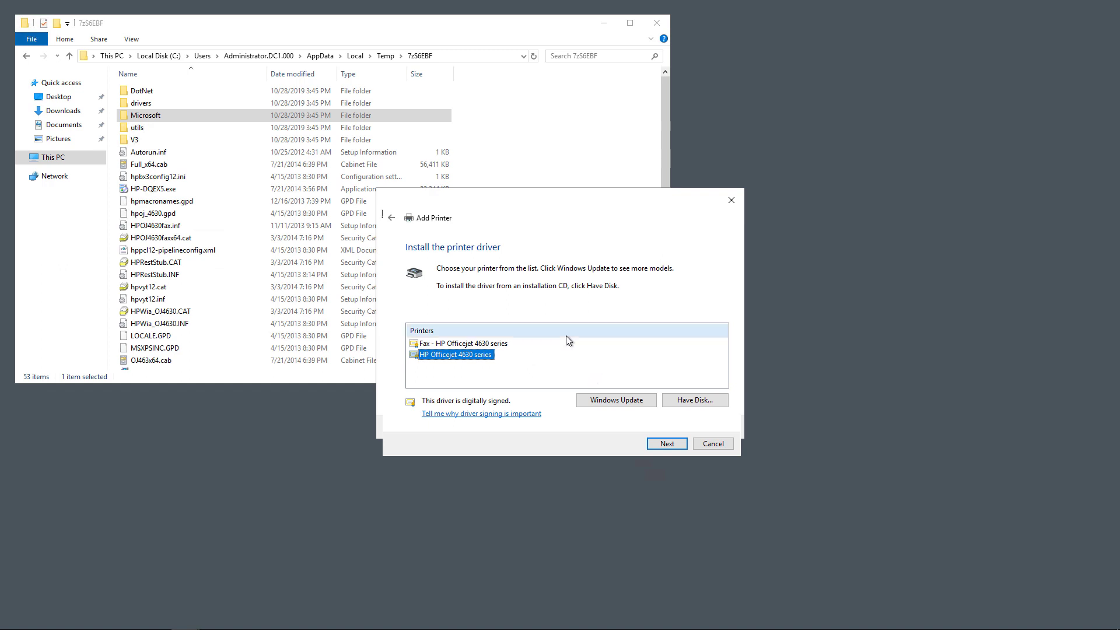
pyautogui.click(663, 445)
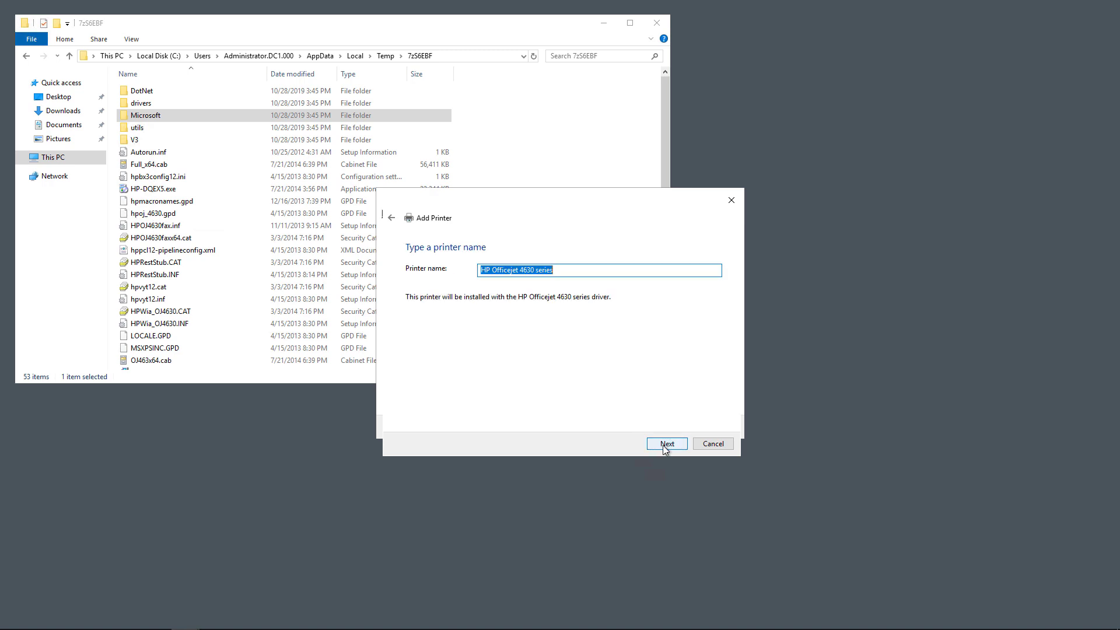
pyautogui.click(664, 445)
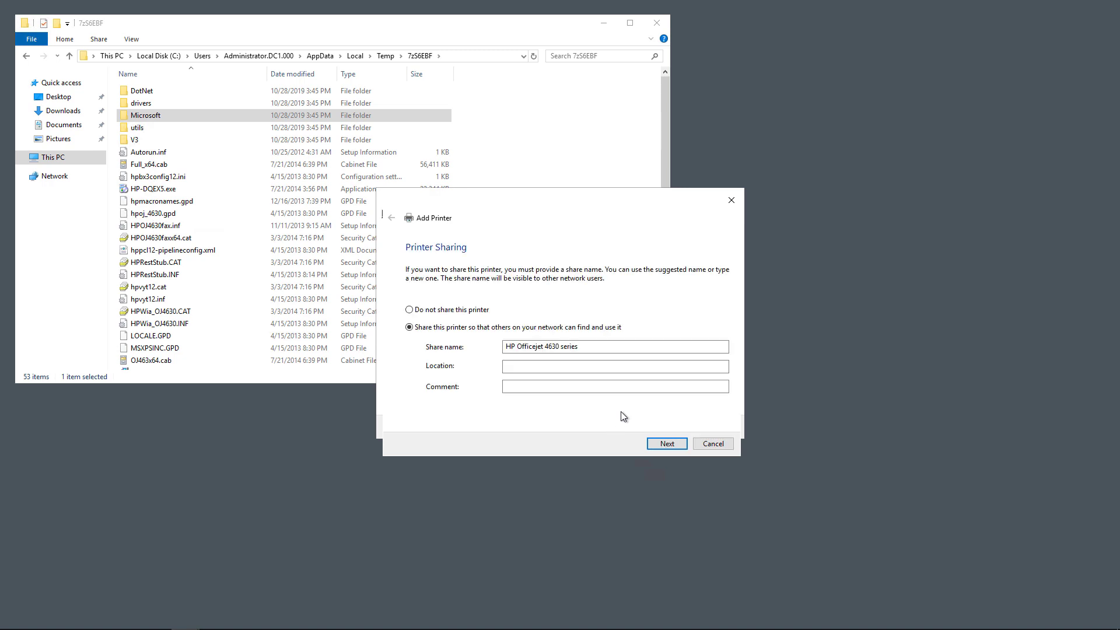
pyautogui.click(655, 447)
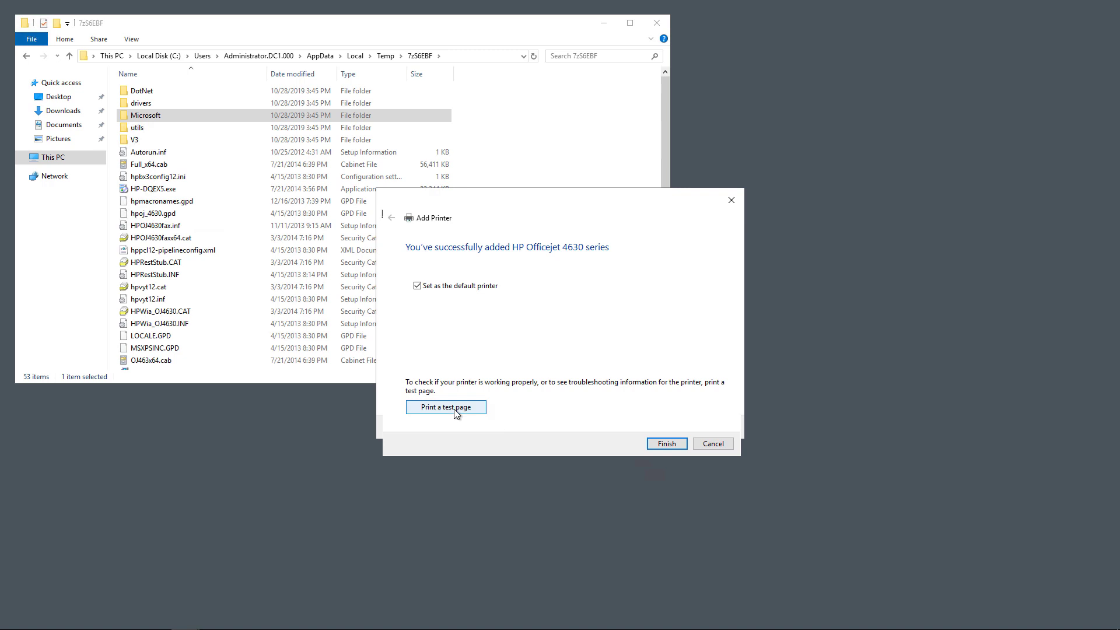
pyautogui.click(661, 446)
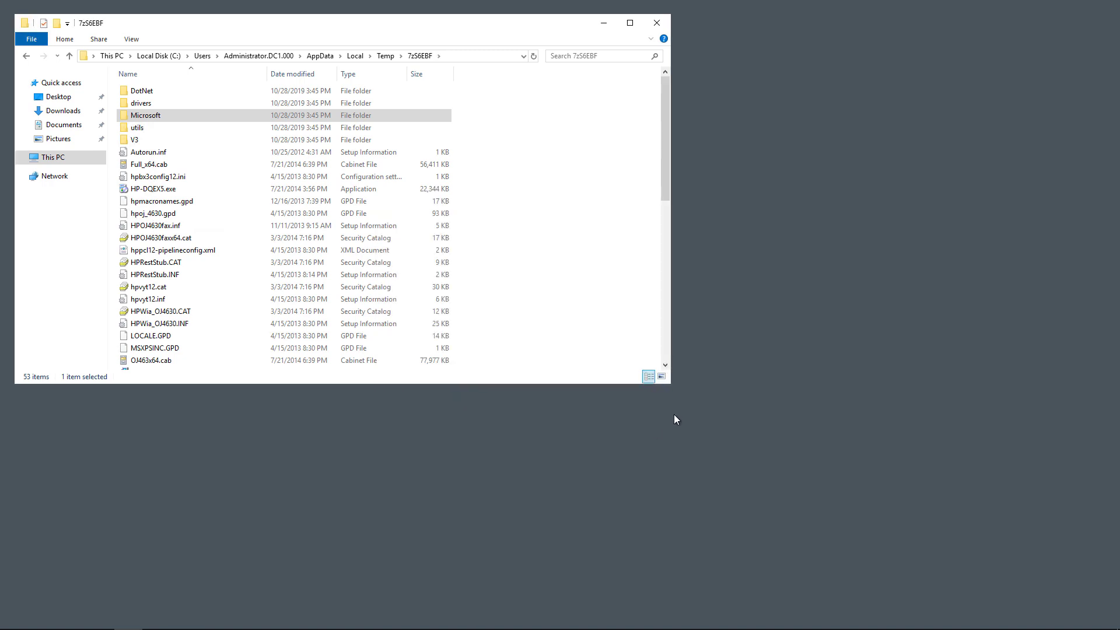
# Switch to Devices and Printers and check the TCP/IP port of HP Officejet 4630 series in its printer properties, widening the port column
pyautogui.moveTo(479, 628)
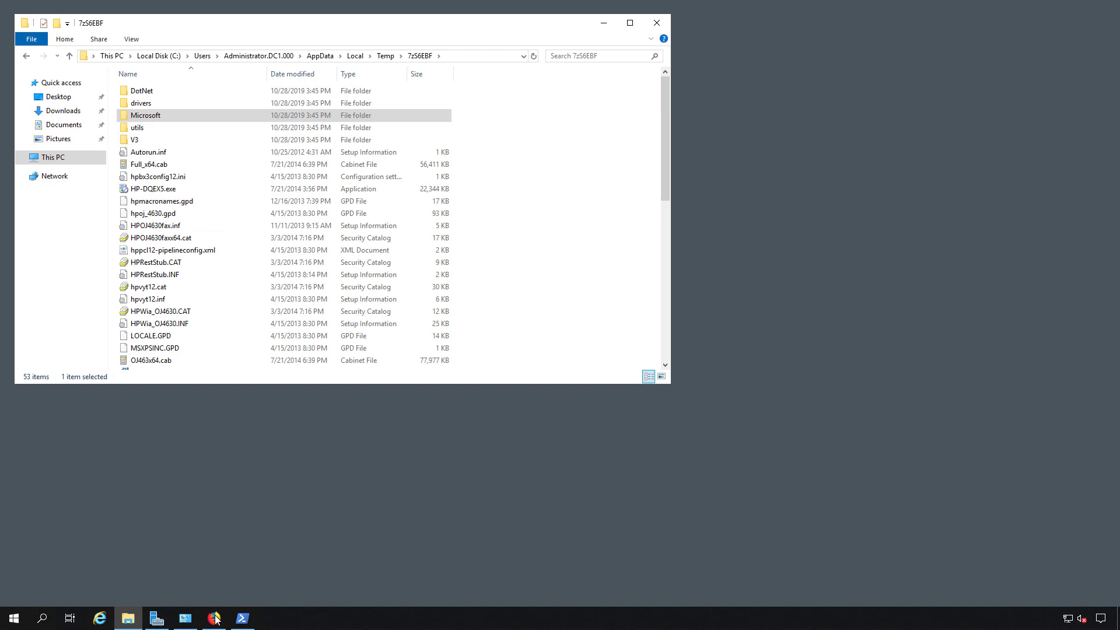
pyautogui.click(185, 618)
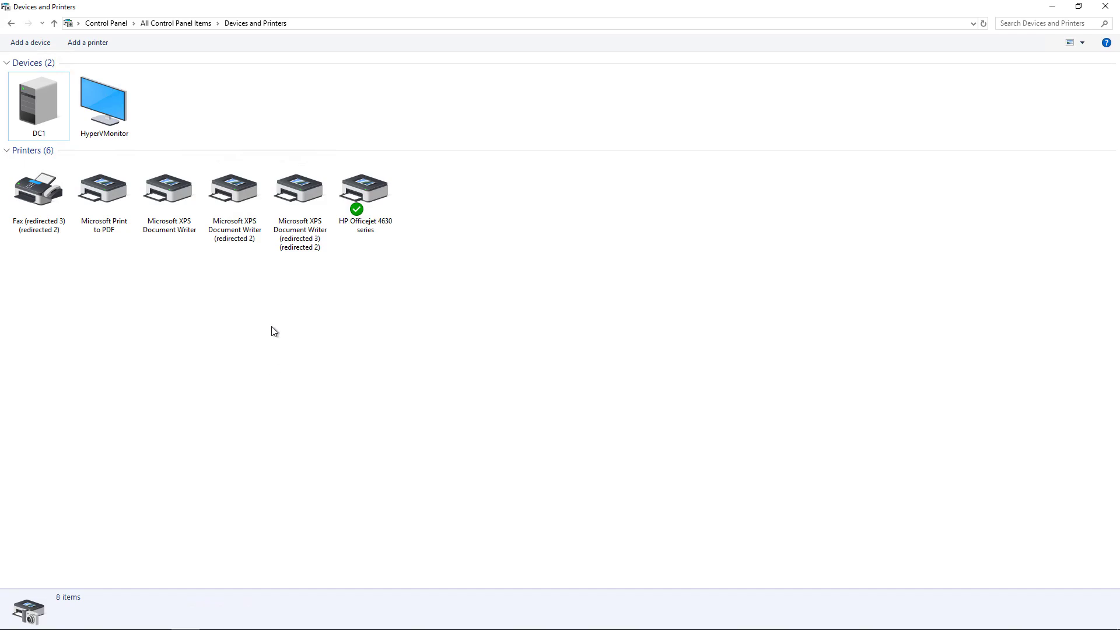
pyautogui.click(365, 226)
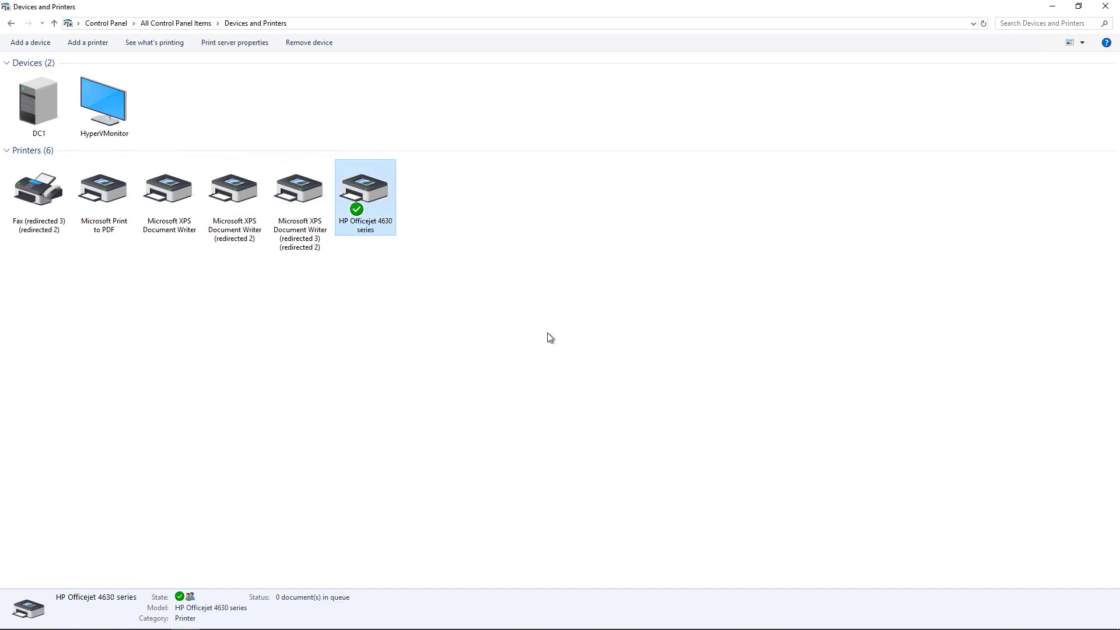
pyautogui.rightClick(367, 195)
pyautogui.click(388, 239)
pyautogui.click(449, 265)
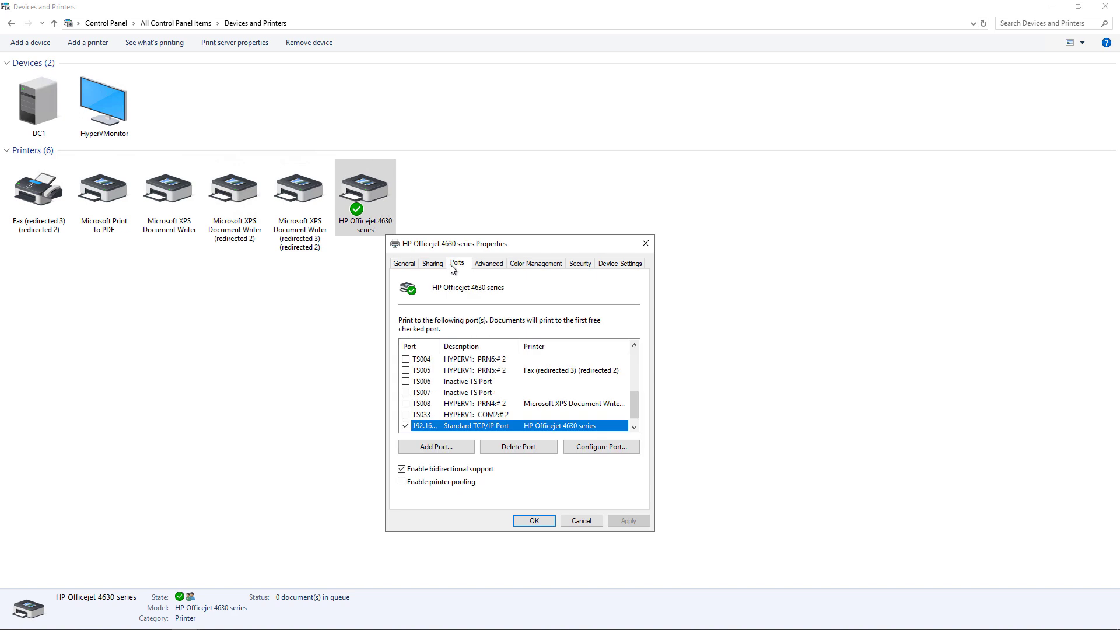
pyautogui.moveTo(439, 344); pyautogui.dragTo(522, 344)
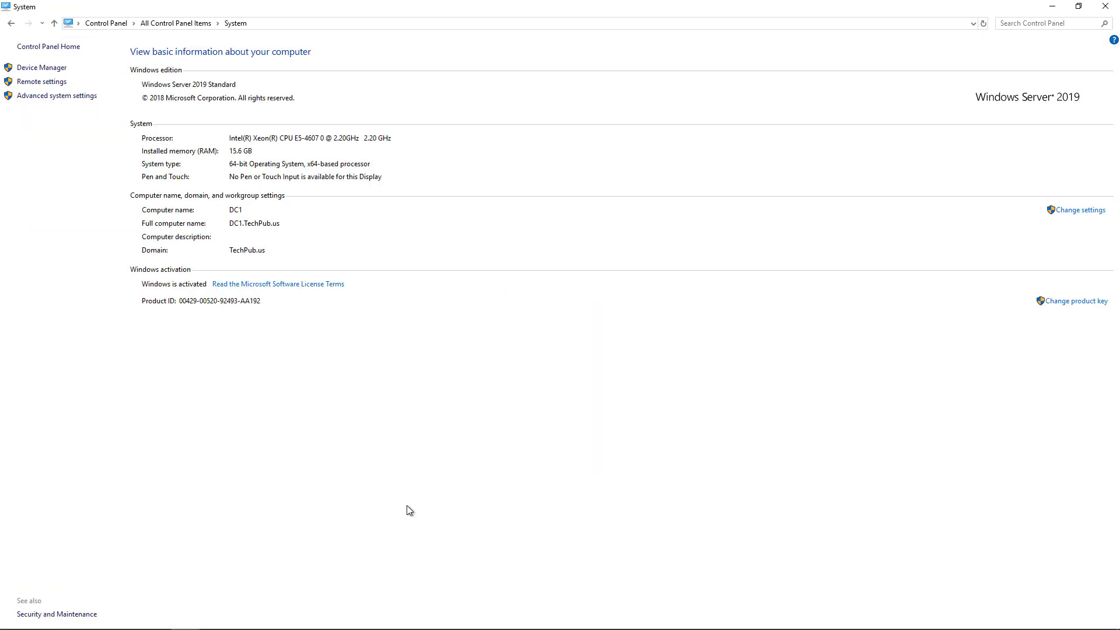
# Minimize the System window, browse to \\dc1 in File Explorer and bring up the available actions for the shared HP Officejet 4630 series printer
pyautogui.click(1053, 7)
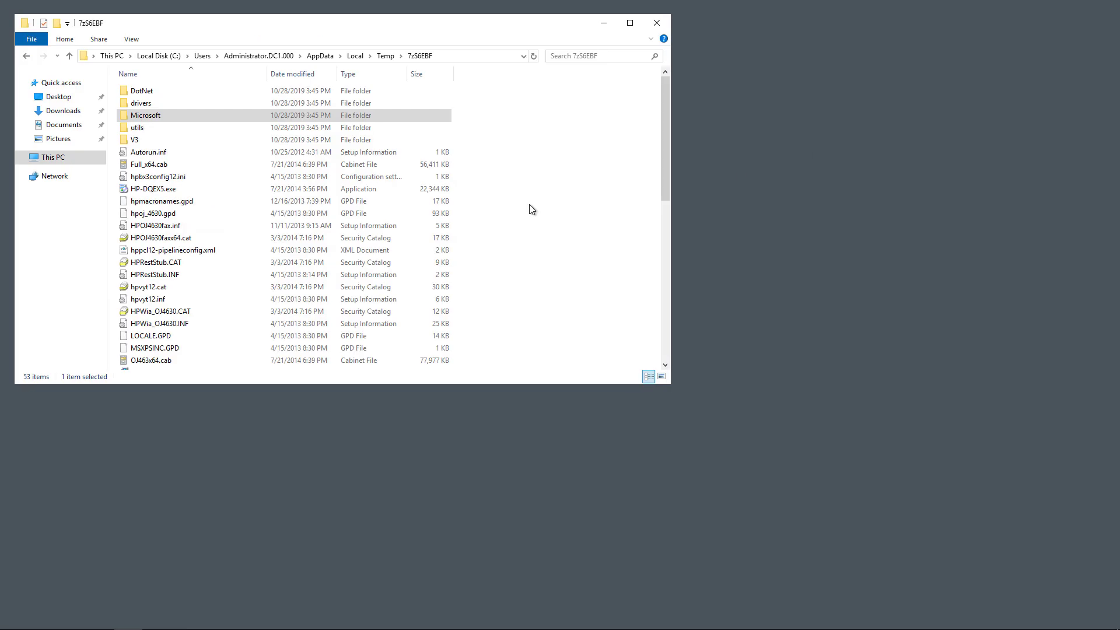
pyautogui.click(455, 56)
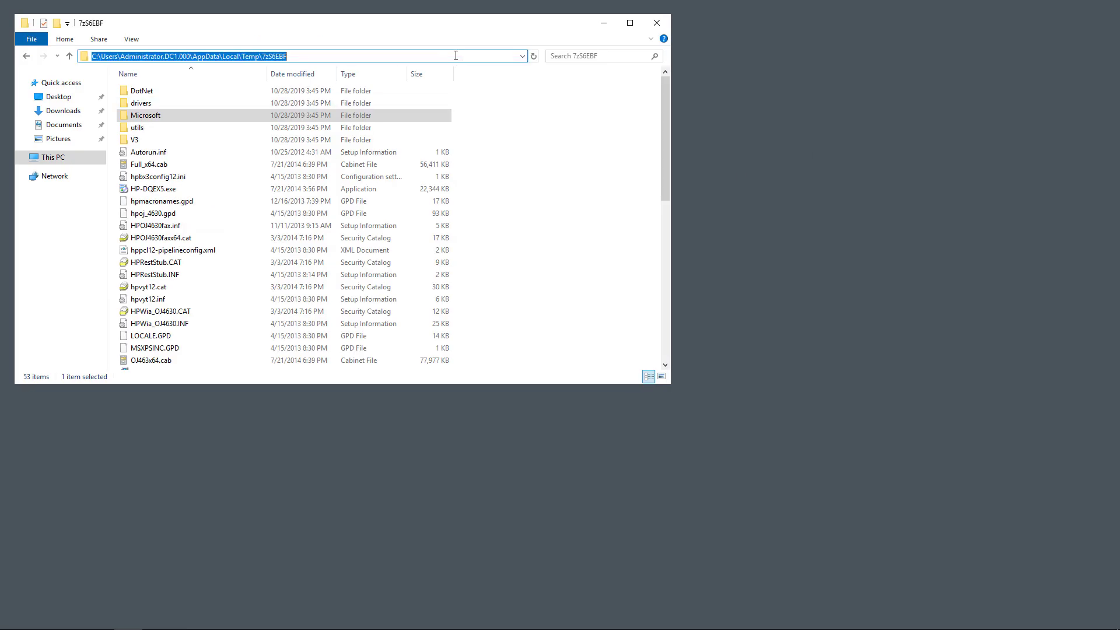
pyautogui.write('\\\\dc')
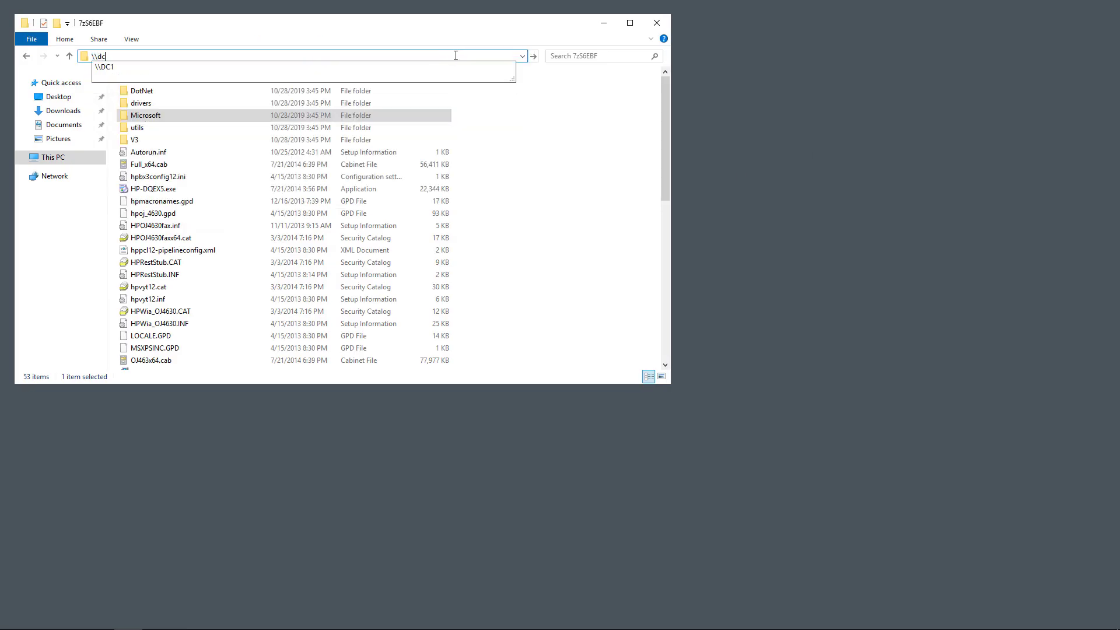
pyautogui.write('1')
pyautogui.press('Return')
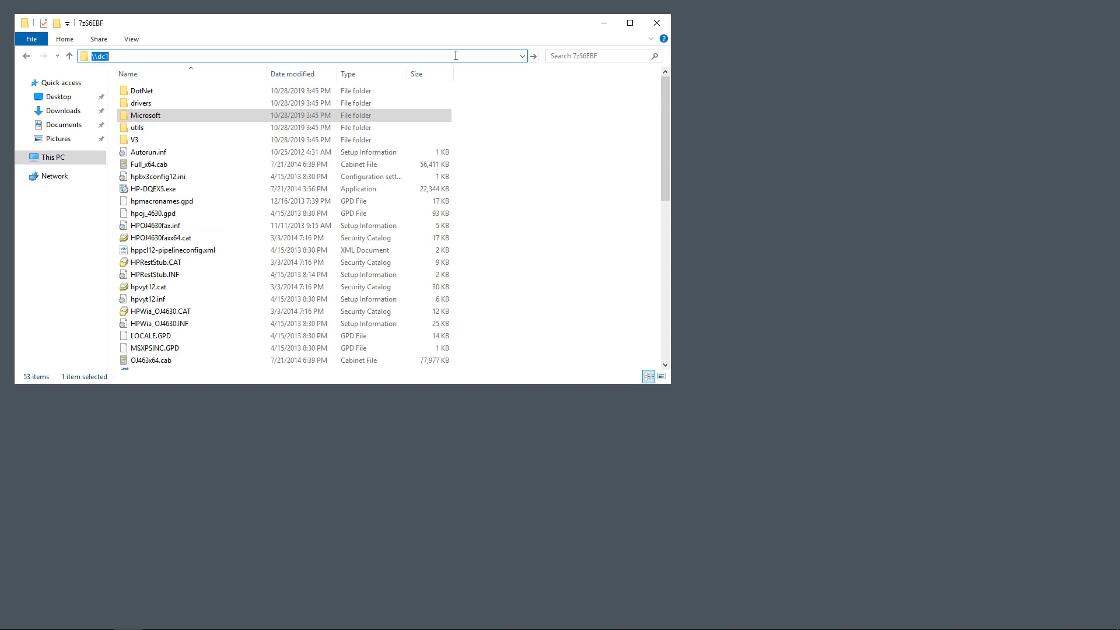
pyautogui.click(188, 82)
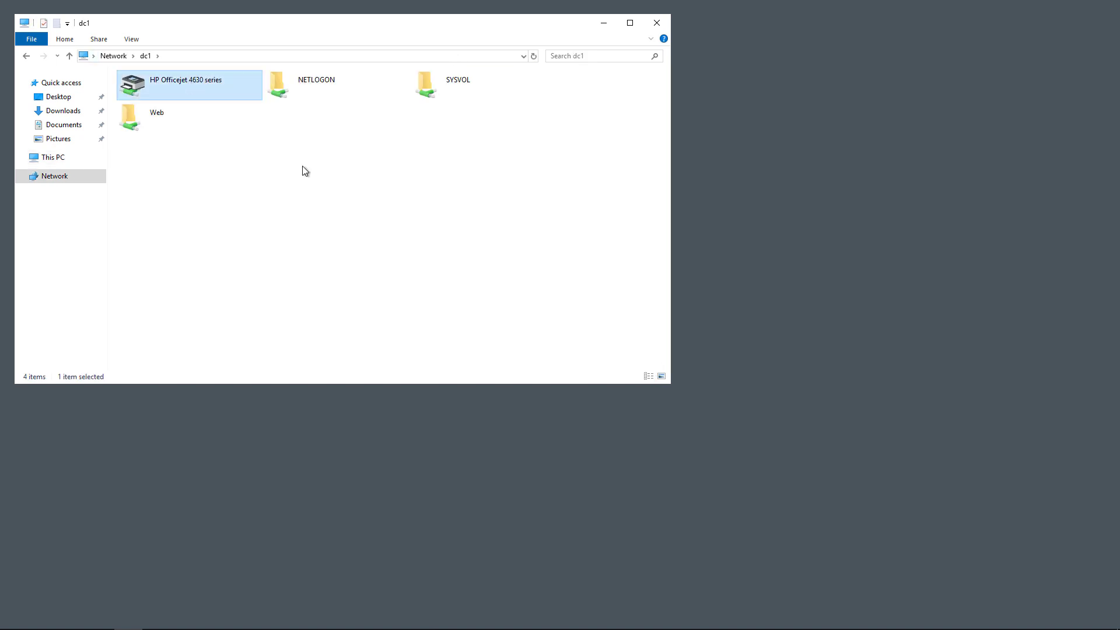
pyautogui.rightClick(201, 87)
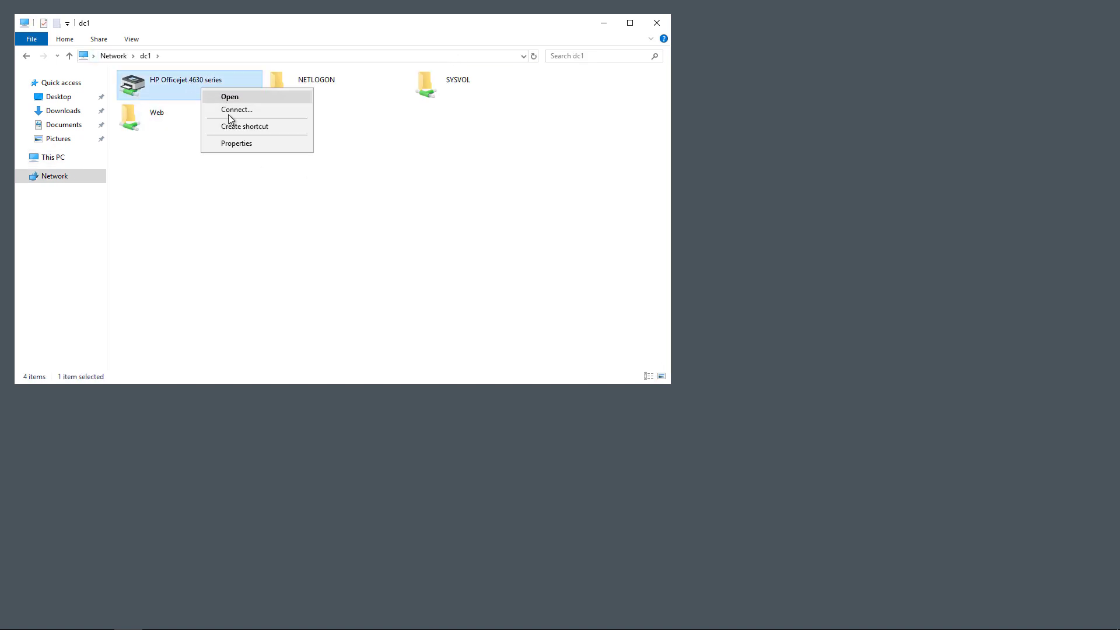